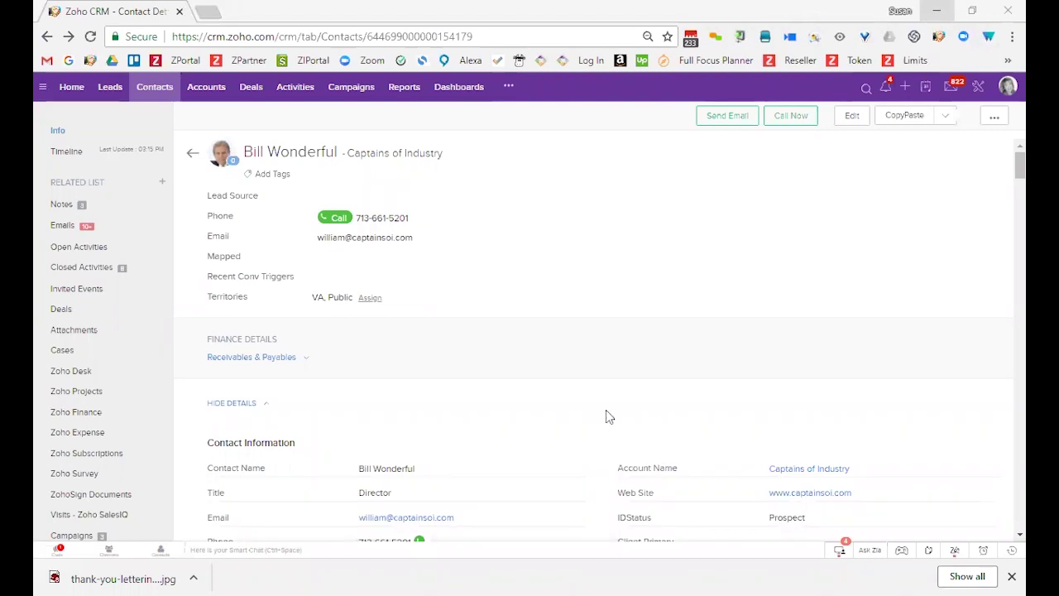
Open a Gmail message from the email address on the contact's record and close it unsent.
click(375, 240)
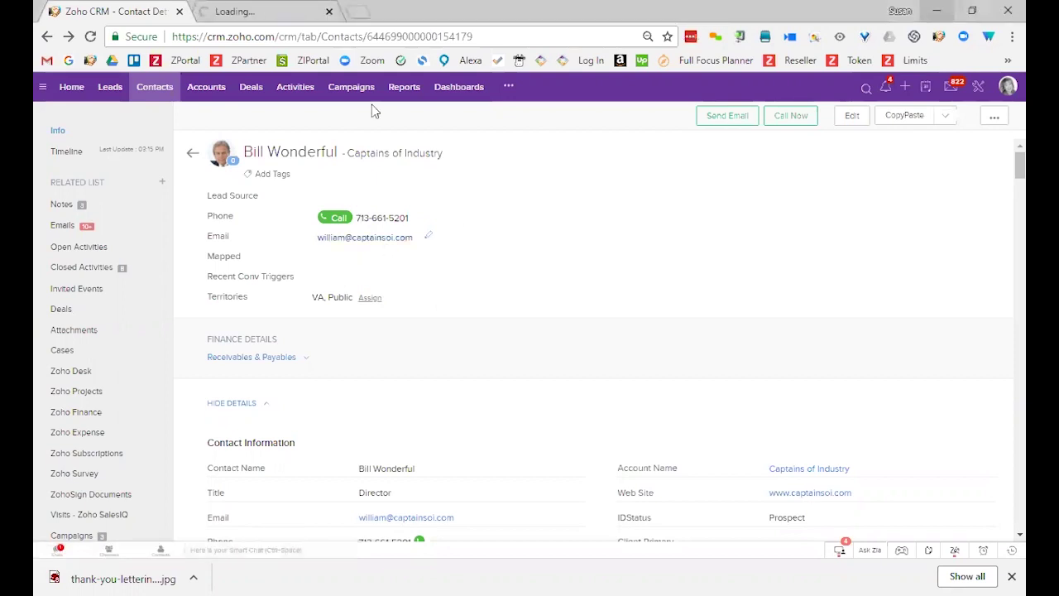
click(245, 12)
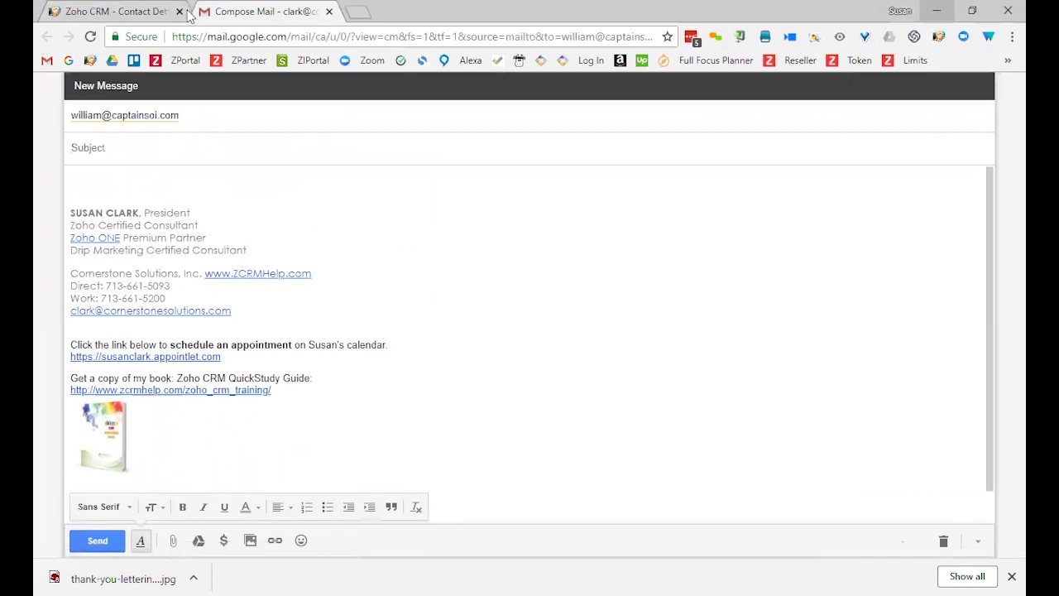
click(329, 12)
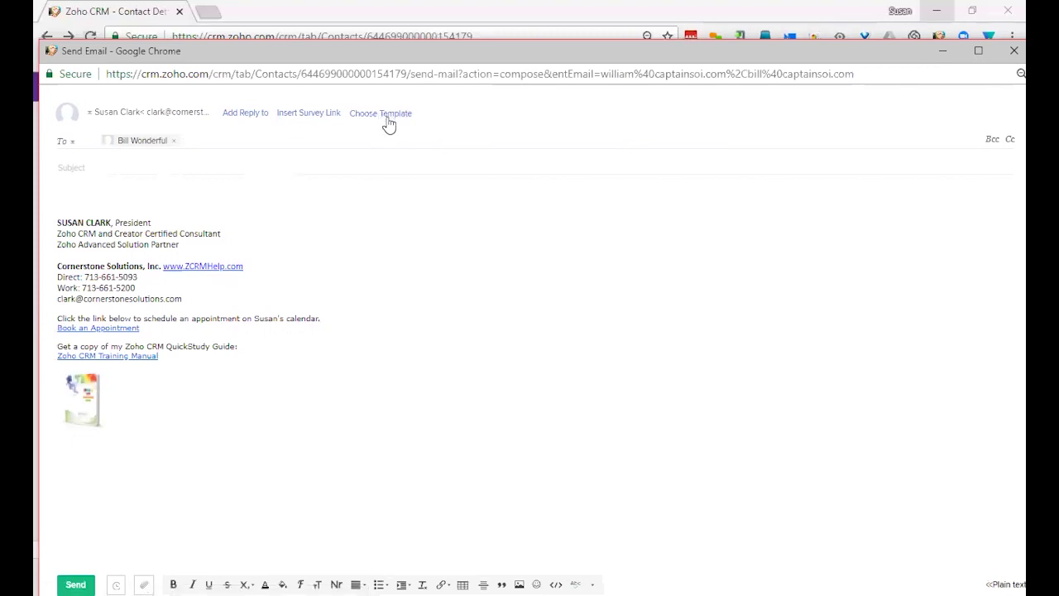
Apply the Meetup Parking-Contacts template to the contact's email, check the merged first name, and discard the email.
click(386, 120)
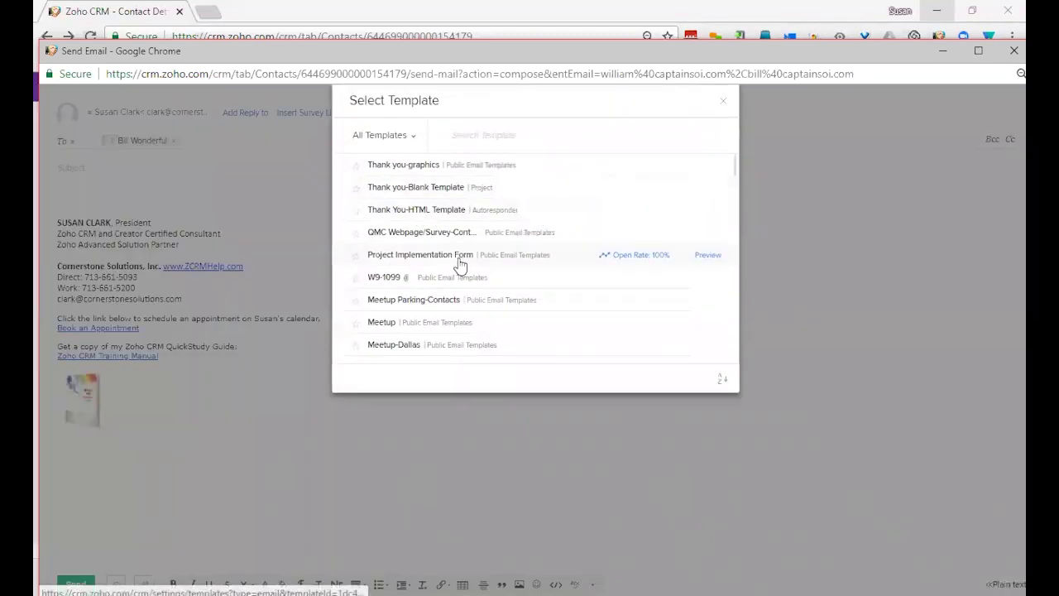
click(443, 302)
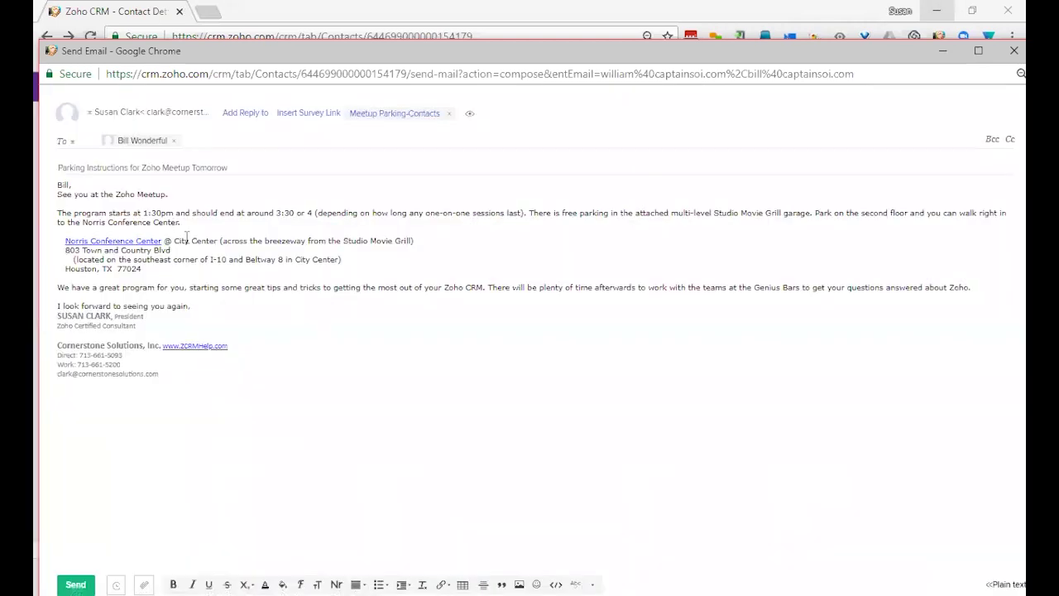
double_click(66, 184)
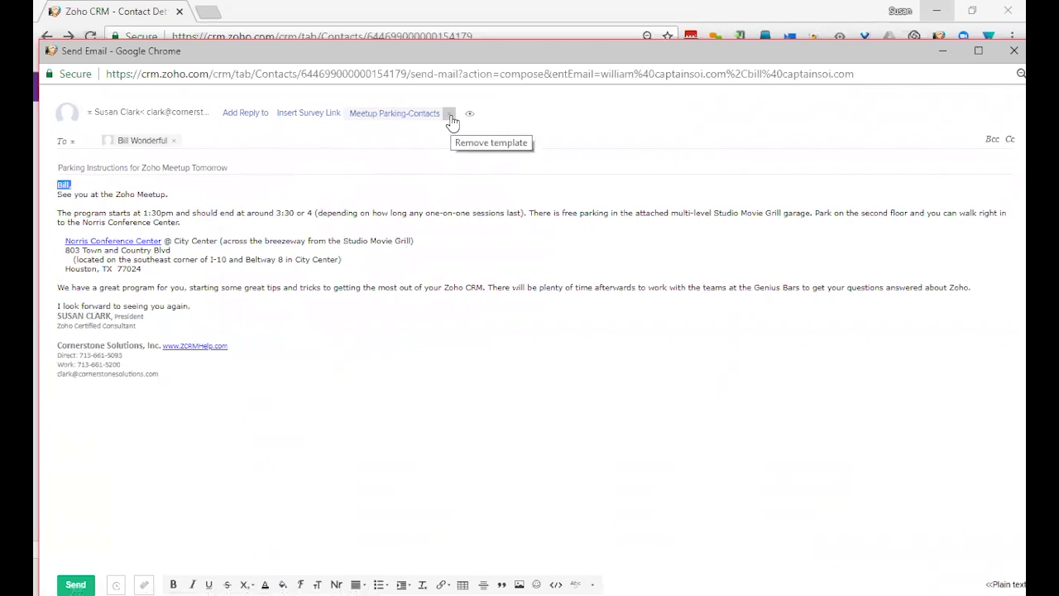
click(450, 115)
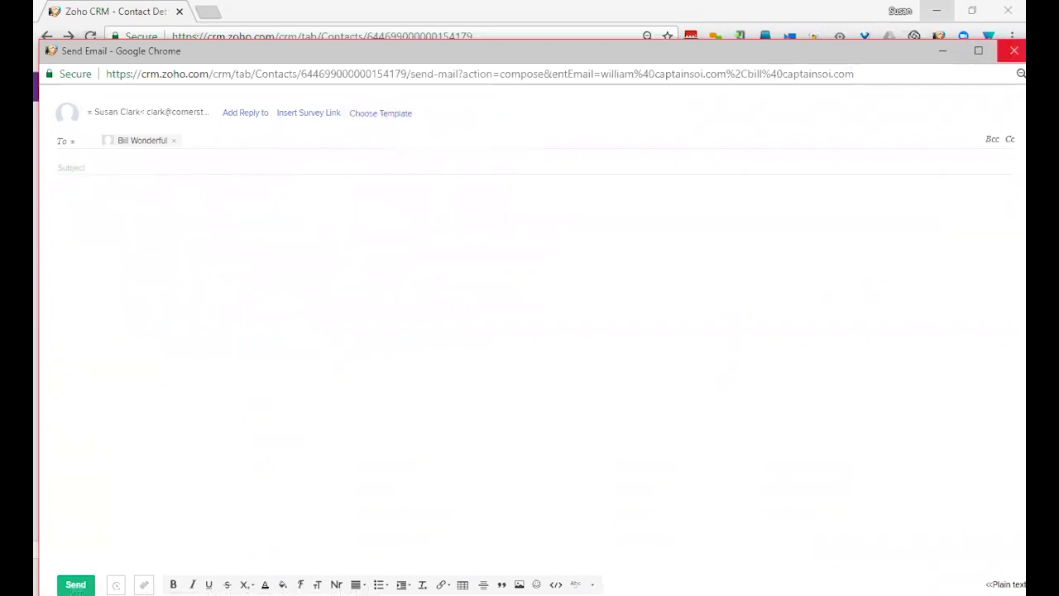
click(1013, 51)
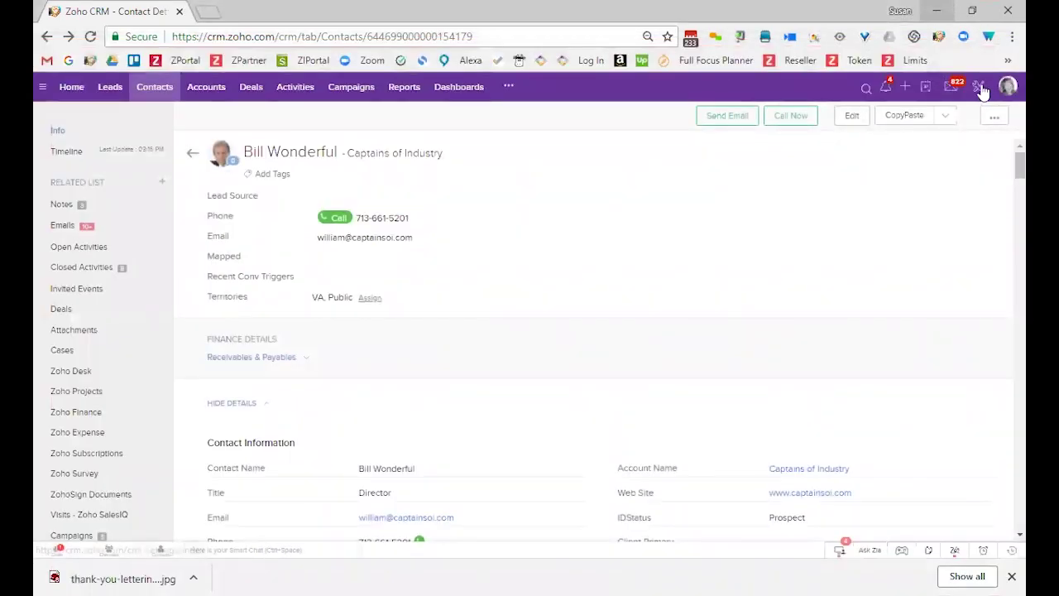
Open the template settings in Setup and return to the email templates after viewing the inventory and mail merge lists.
click(979, 87)
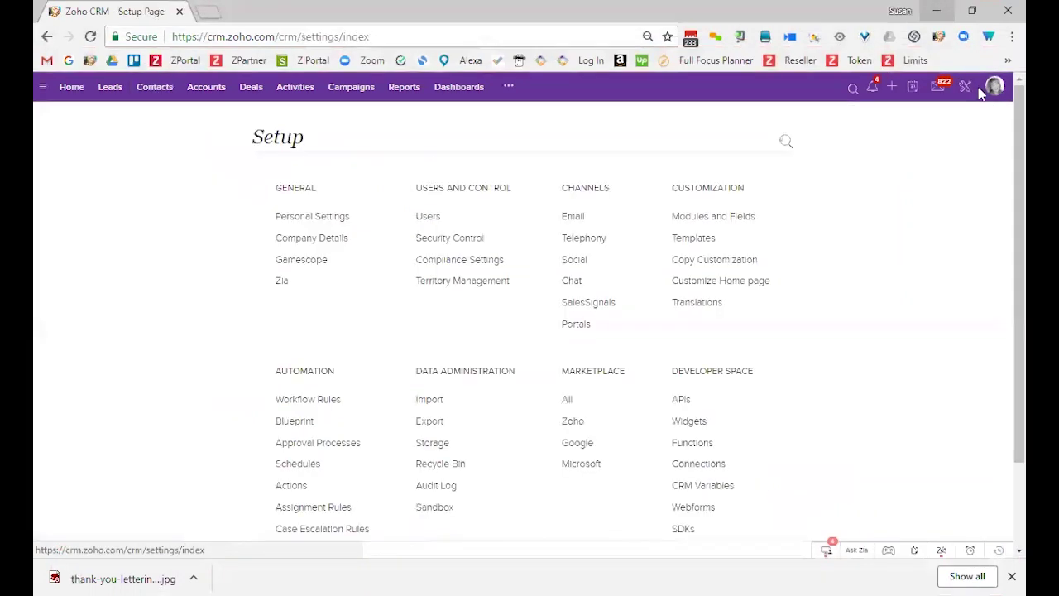
click(690, 242)
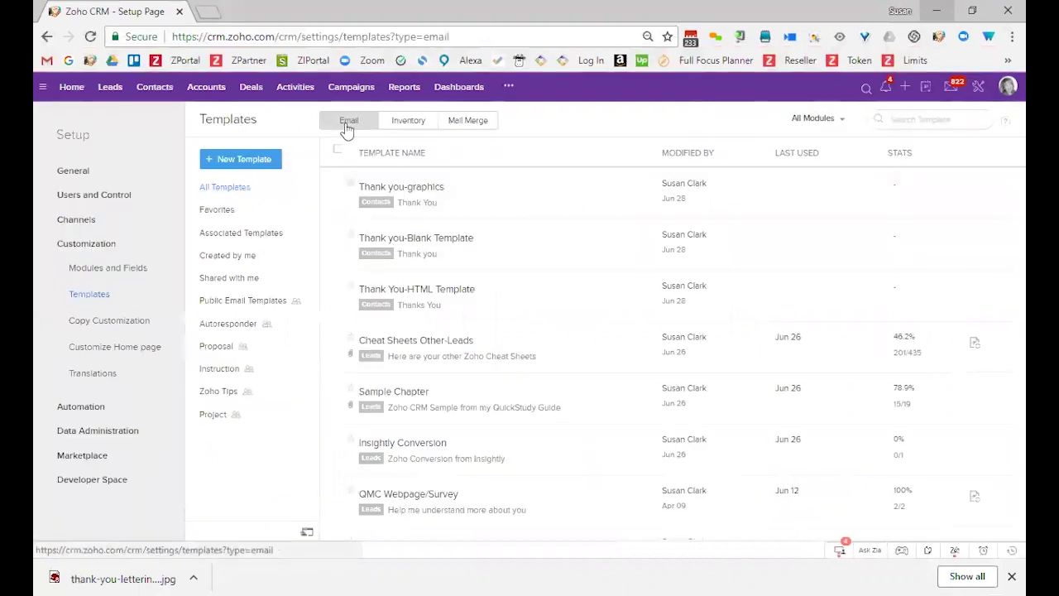
click(407, 125)
click(478, 126)
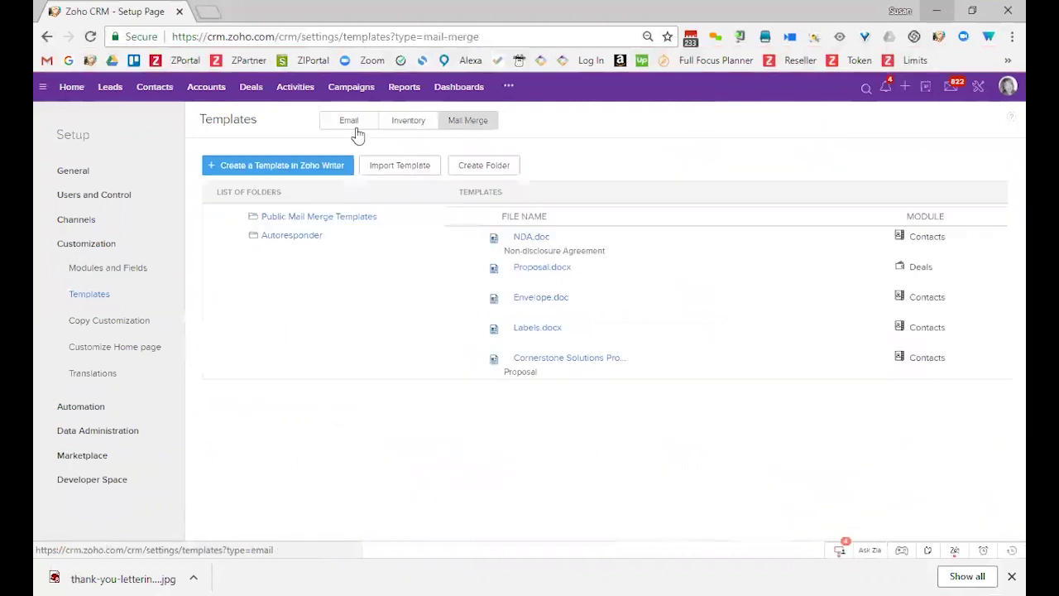
click(339, 129)
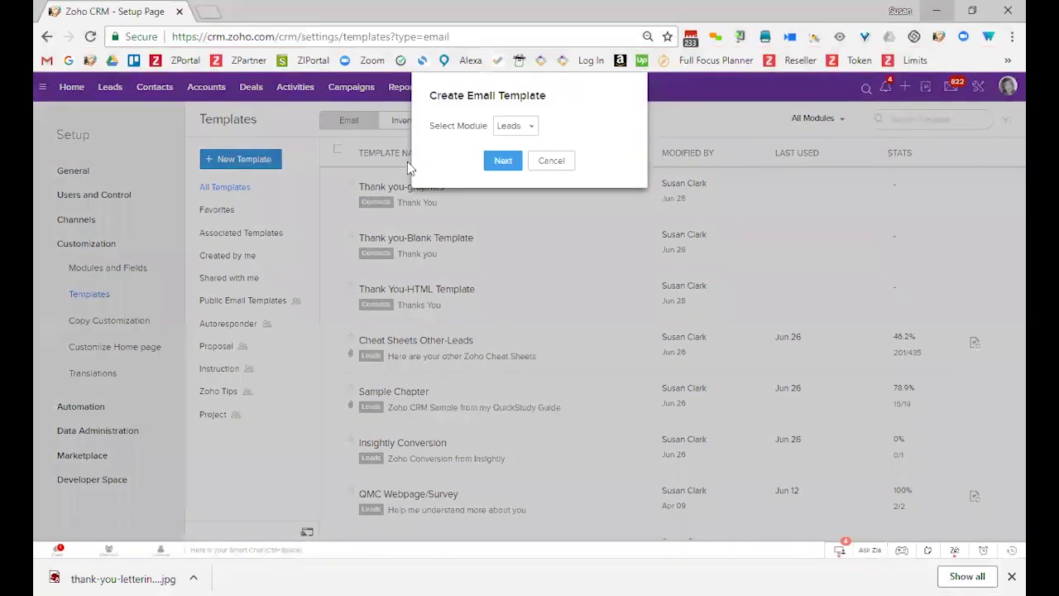
View the template gallery for a new Contacts email template and go back to the template list.
click(526, 128)
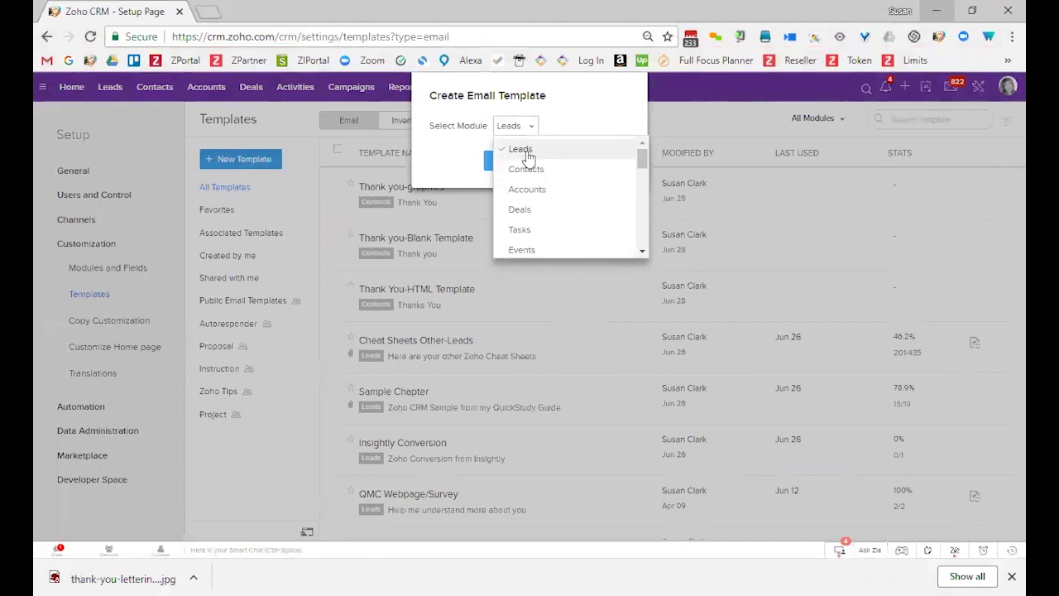
click(593, 176)
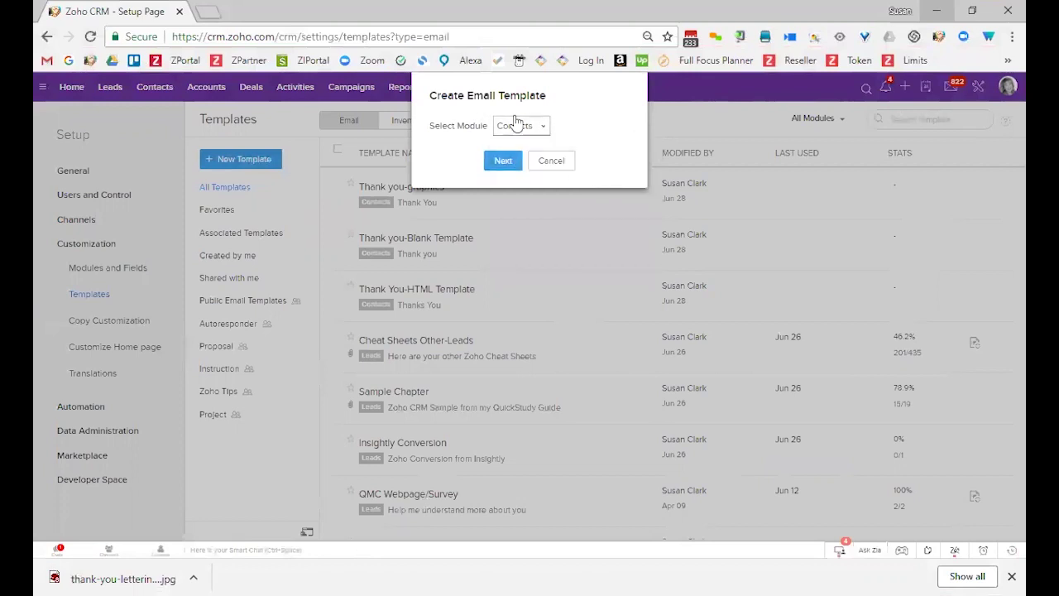
click(503, 162)
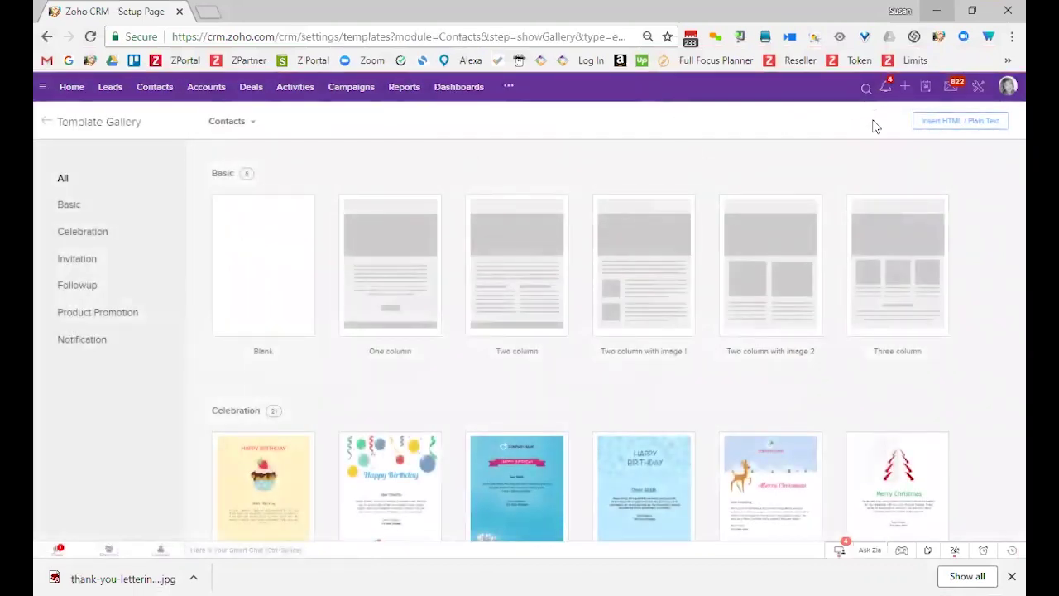
mouse_move(901, 314)
click(45, 121)
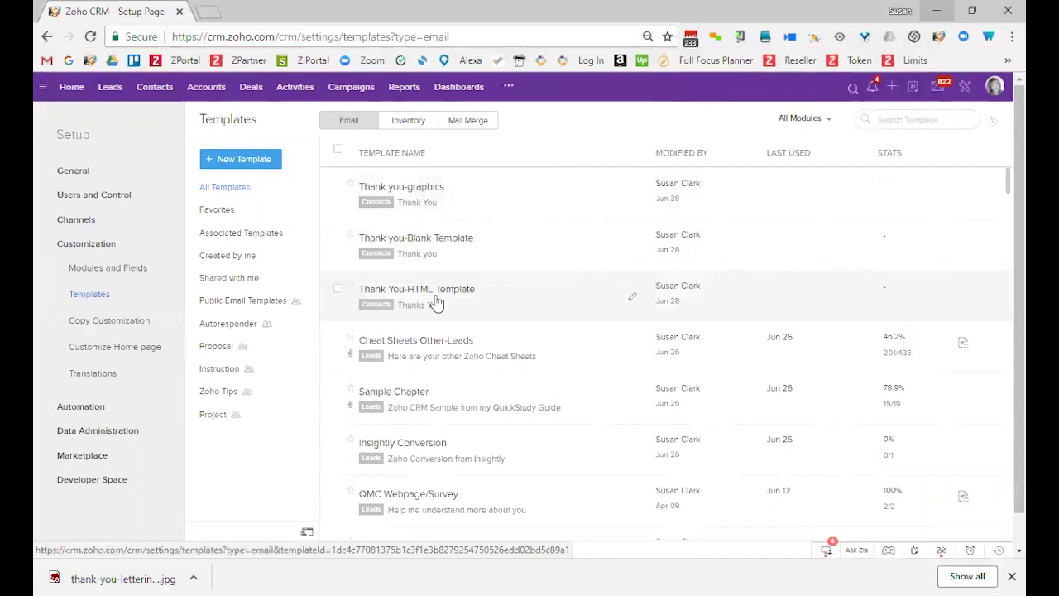
Preview the Thank you-graphics, Thank you-Blank Template and Thank You-HTML Template email templates.
click(418, 191)
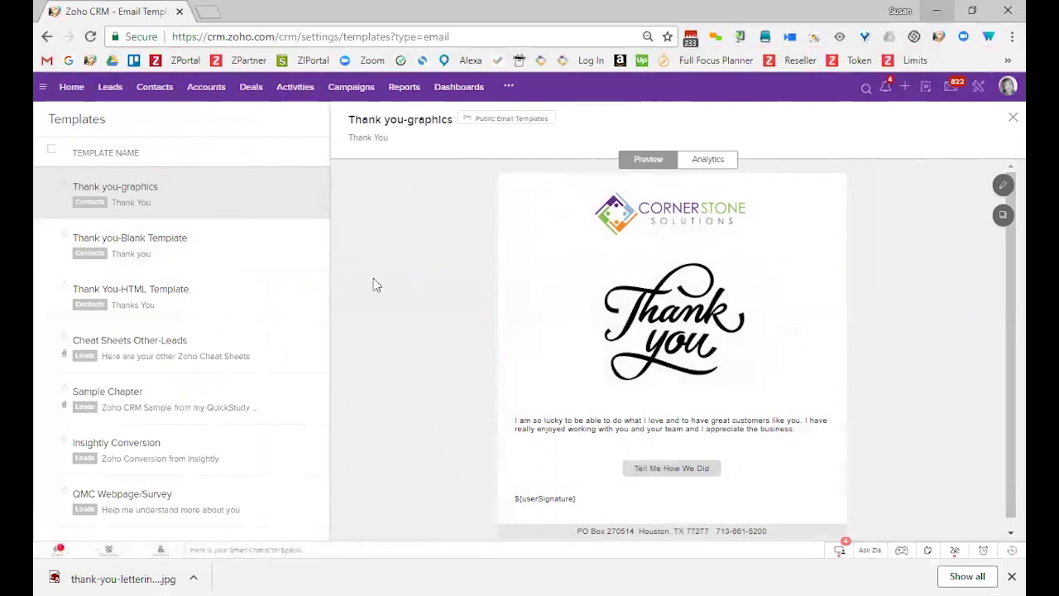
click(137, 242)
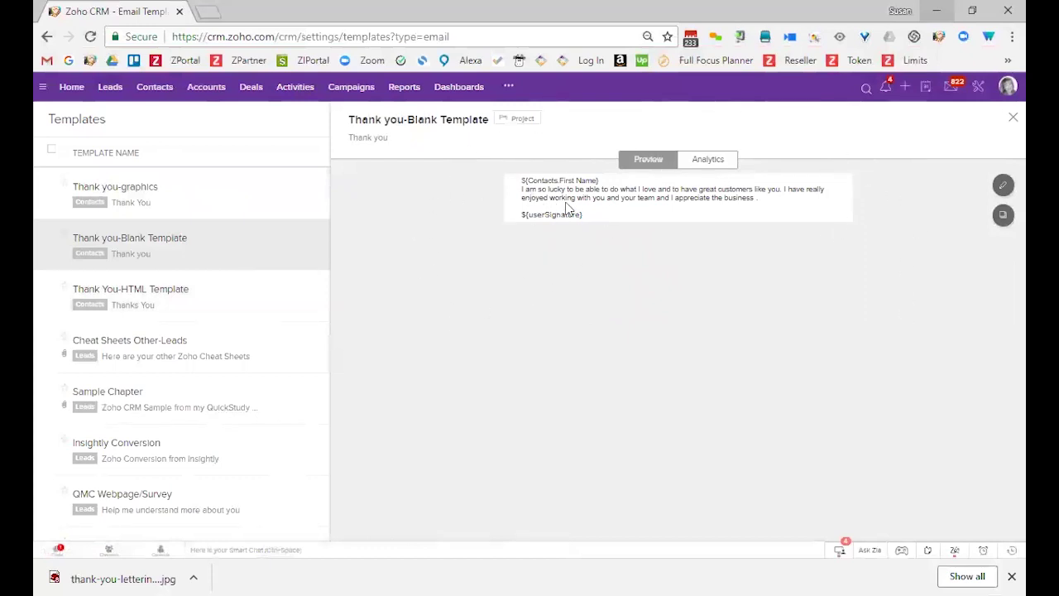
click(157, 295)
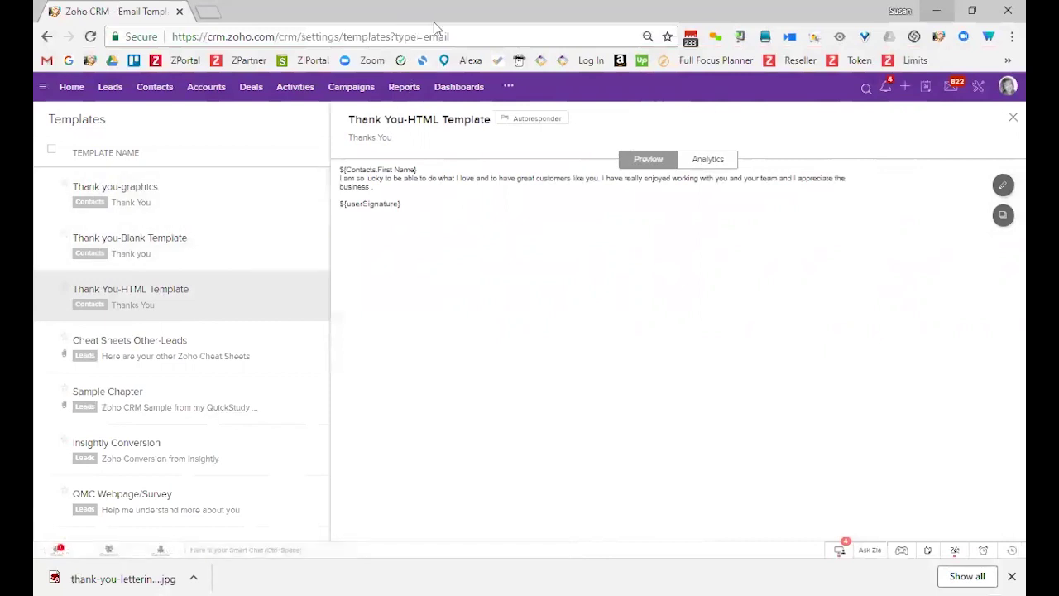
click(1013, 117)
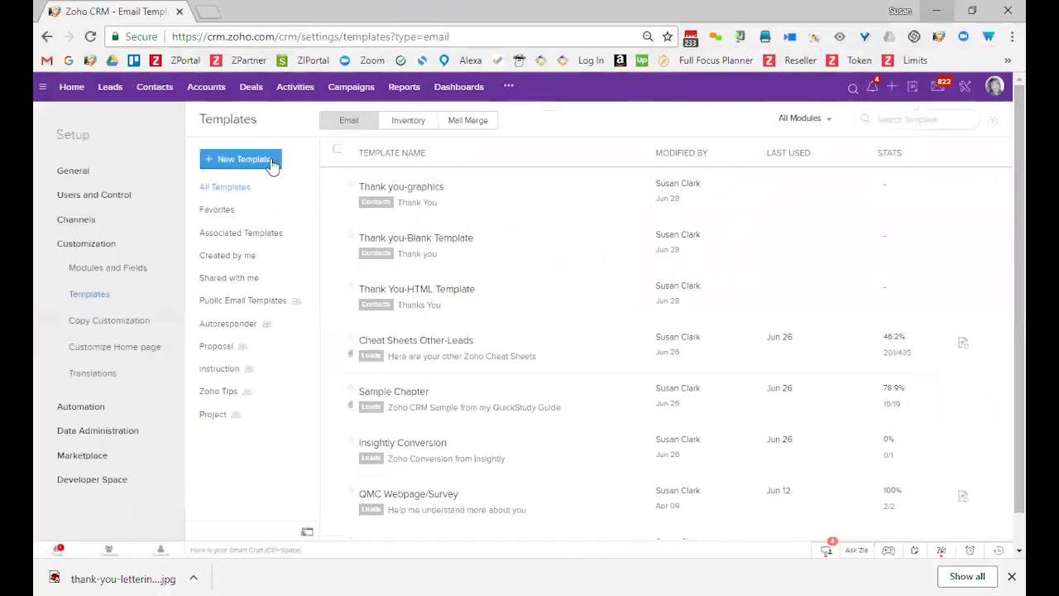
Start a new email template for the Contacts module from the Blank gallery layout.
click(266, 163)
click(508, 126)
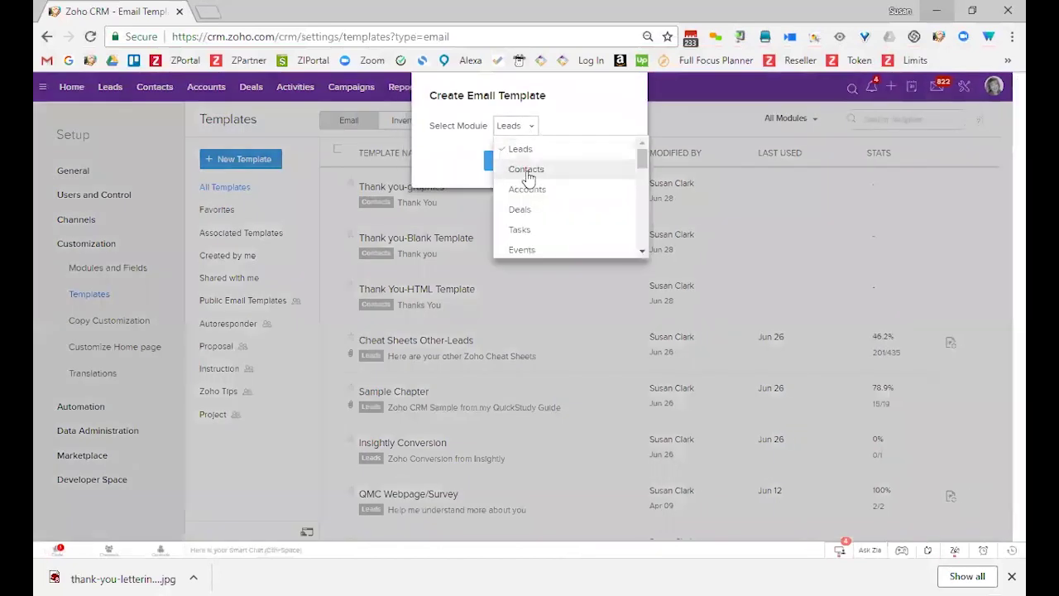
click(528, 170)
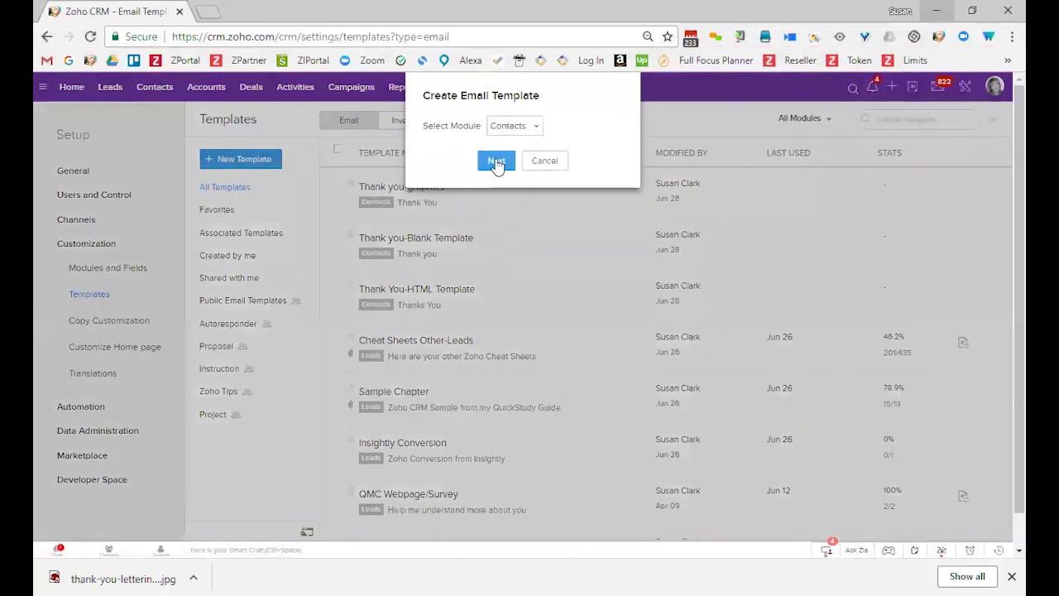
click(498, 162)
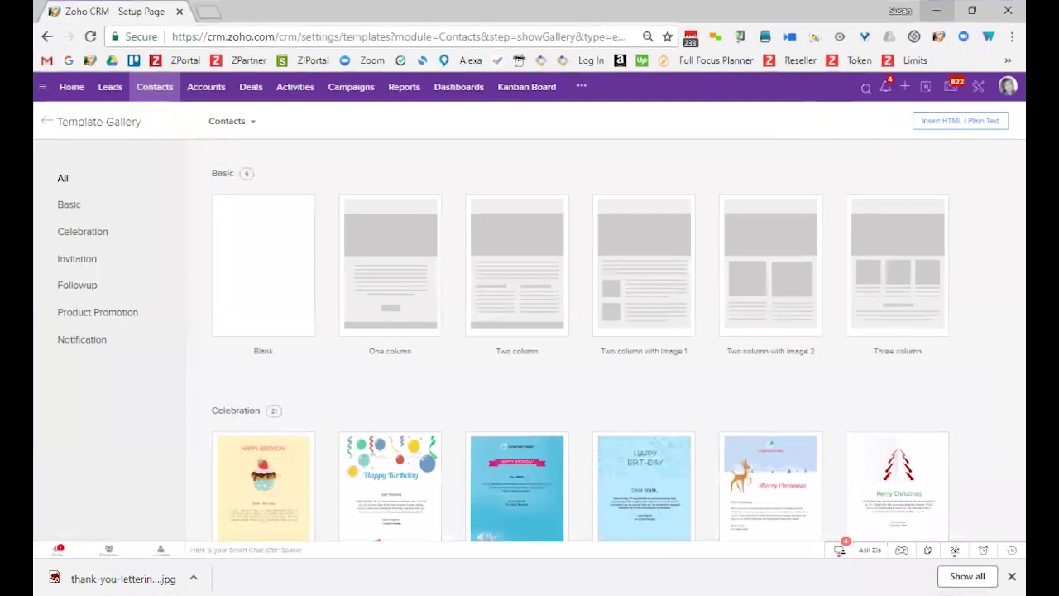
mouse_move(302, 230)
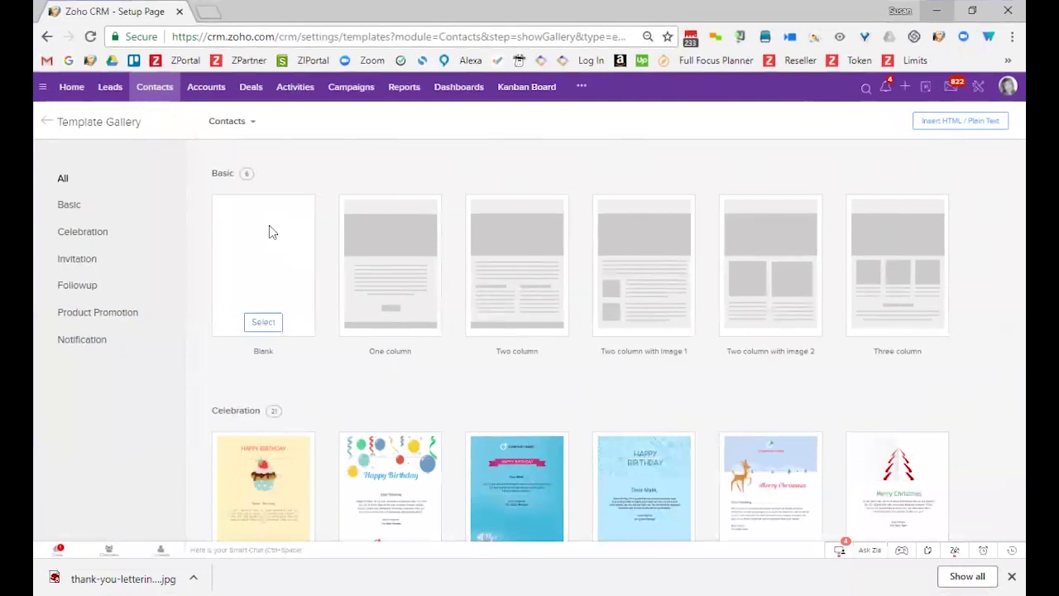
click(263, 322)
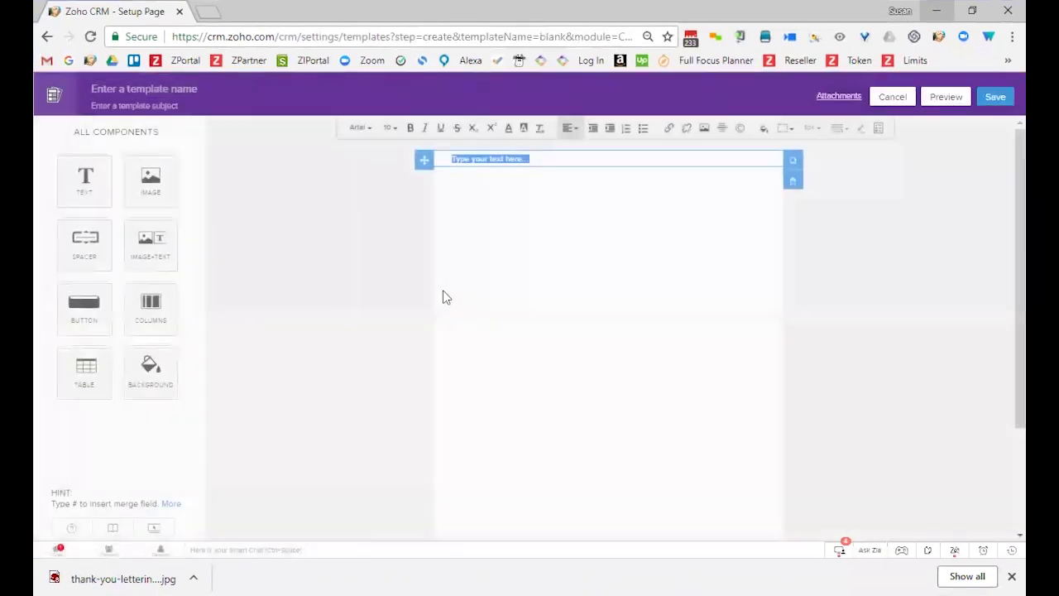
Add a second text block and a single-image block to the blank template, and cancel the template without saving.
click(86, 176)
drag(85, 242, 575, 225)
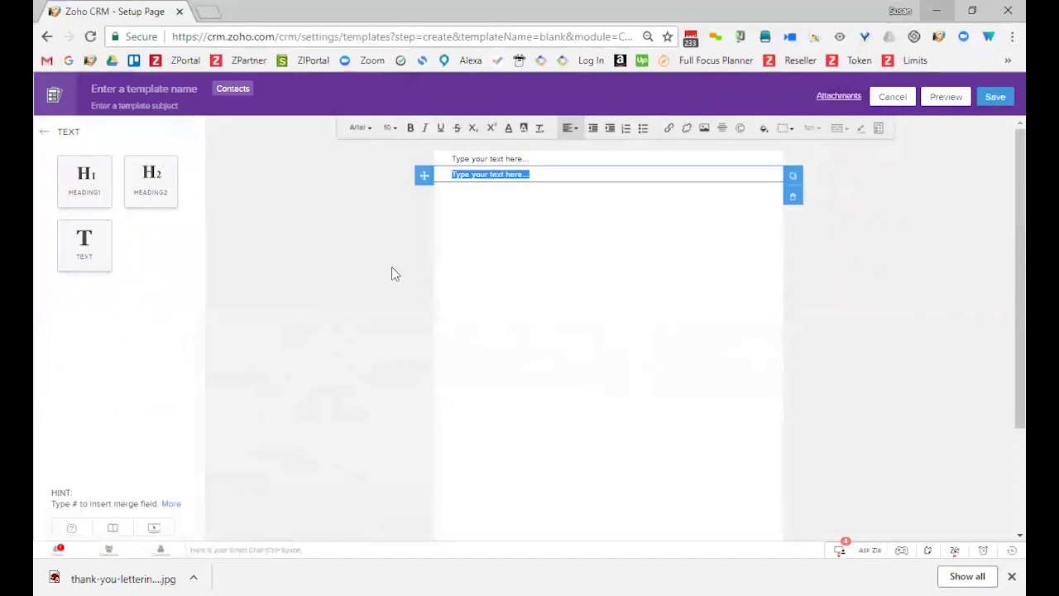
click(44, 132)
click(151, 178)
drag(151, 182, 525, 256)
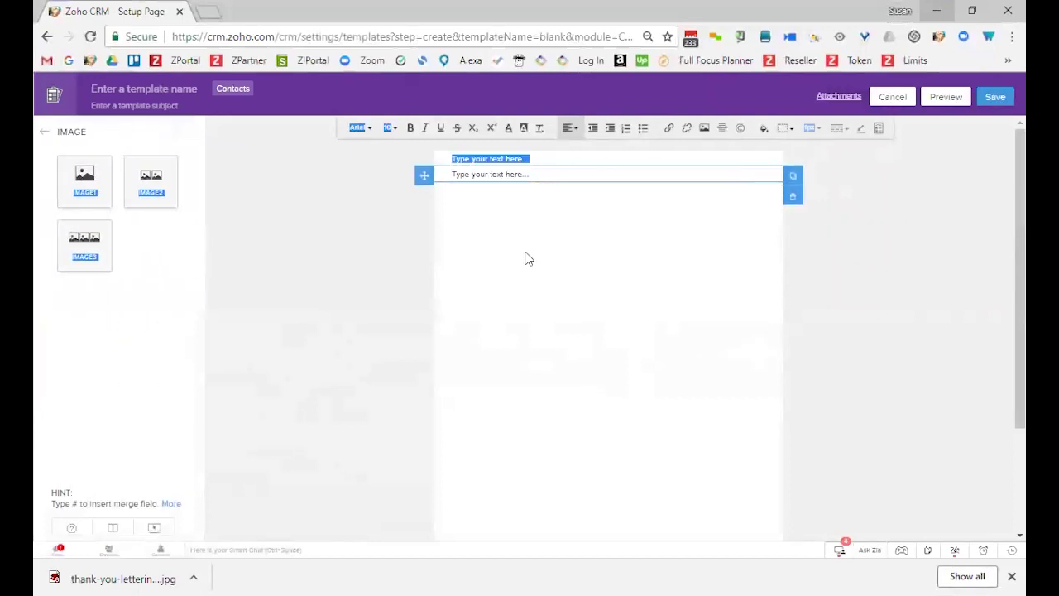
drag(84, 178, 571, 225)
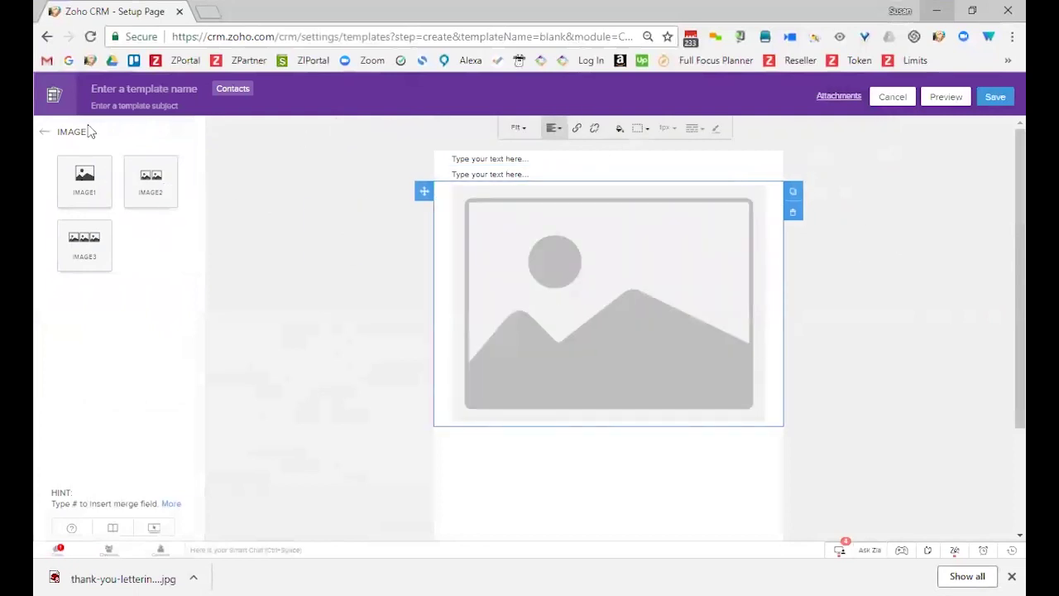
click(45, 131)
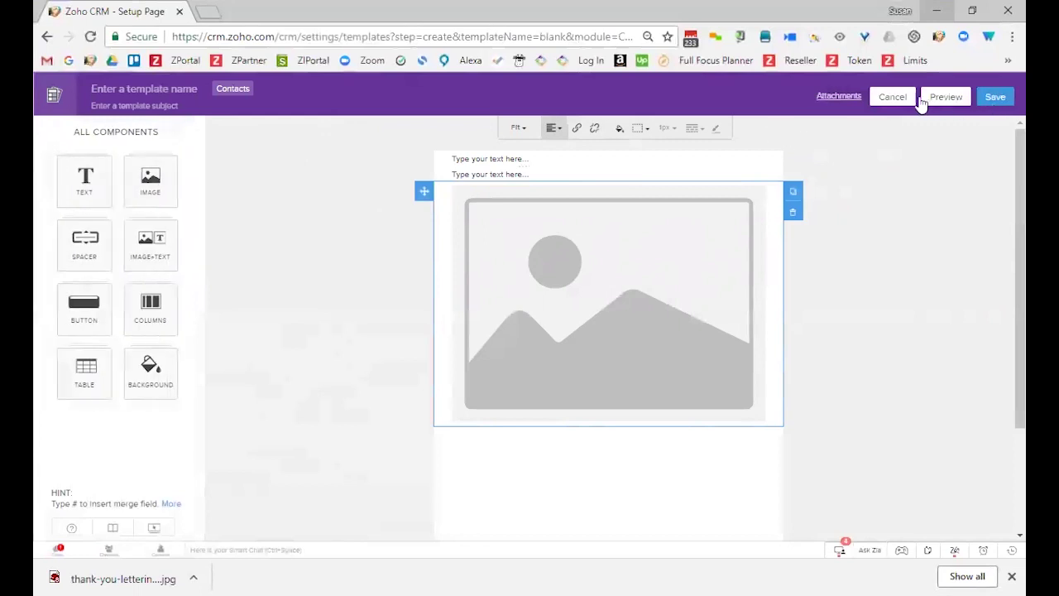
click(928, 99)
click(494, 151)
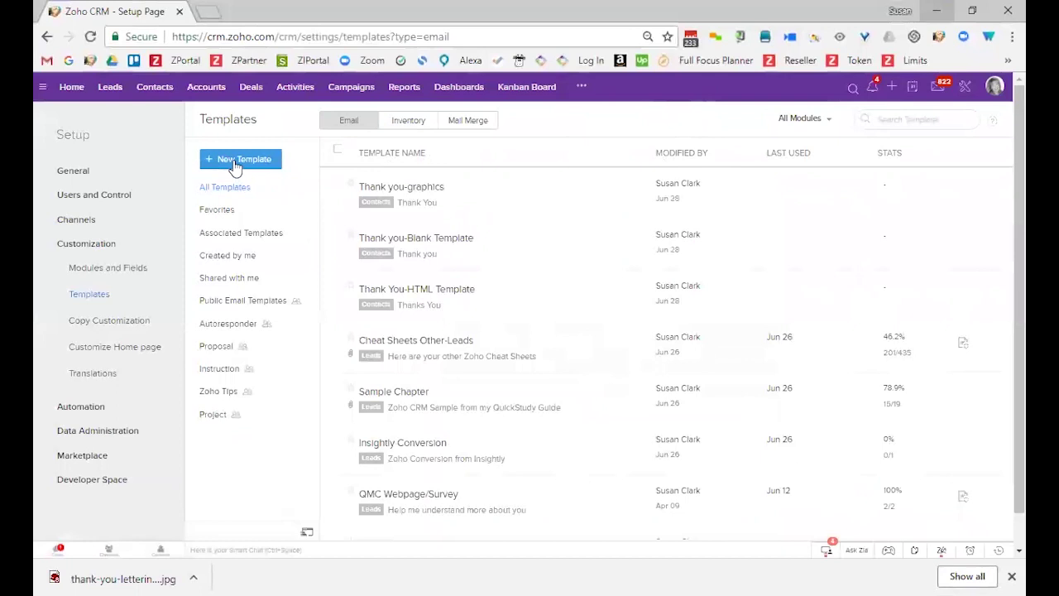
Create a new Contacts email template using the HTML / plain text editor.
click(246, 161)
click(496, 161)
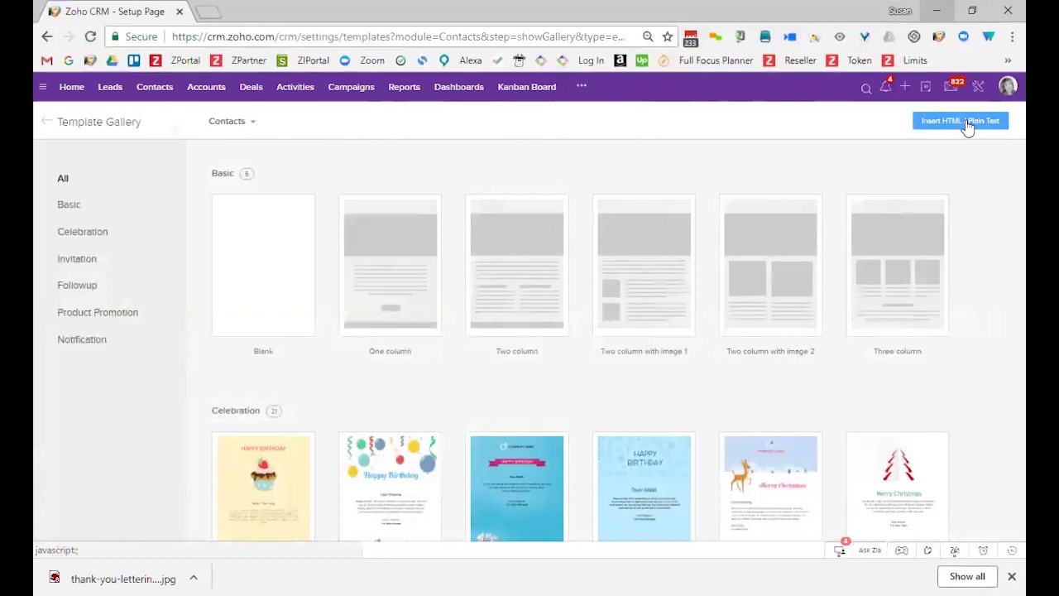
click(967, 124)
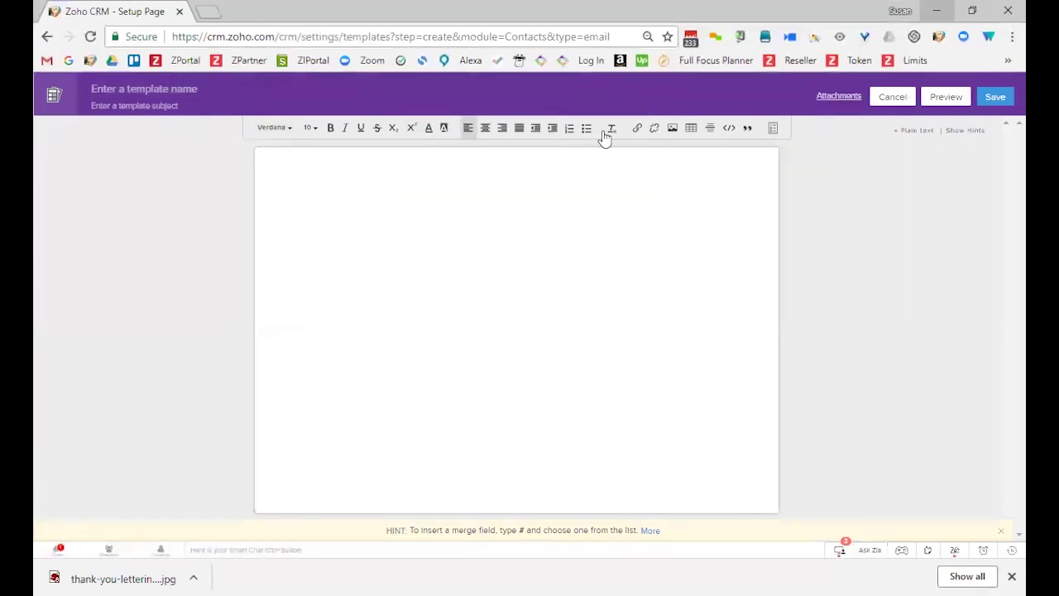
Look through the available fonts and font sizes in the template editor without changing them.
click(289, 134)
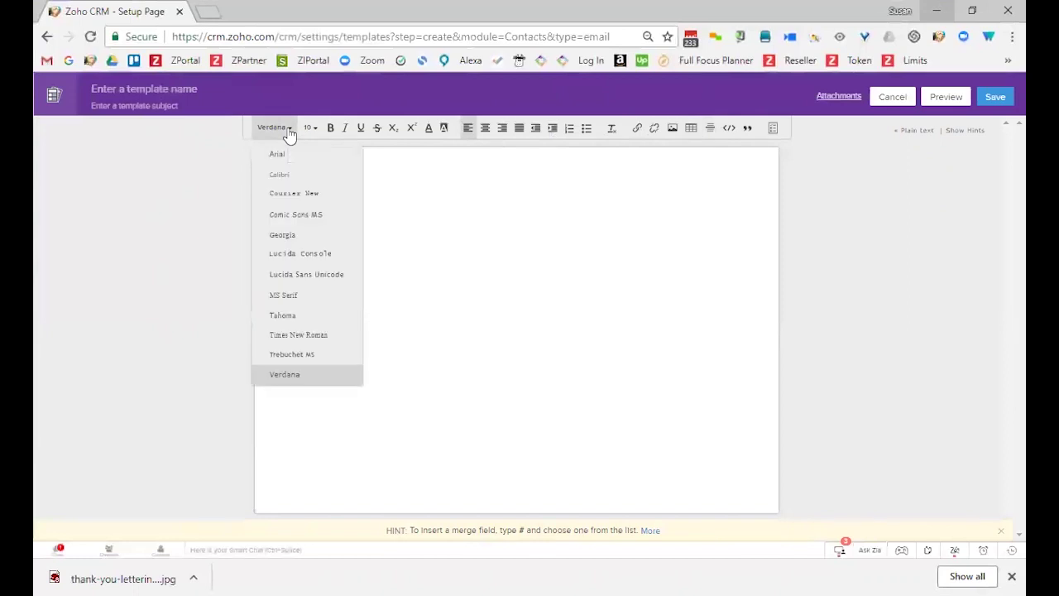
click(315, 131)
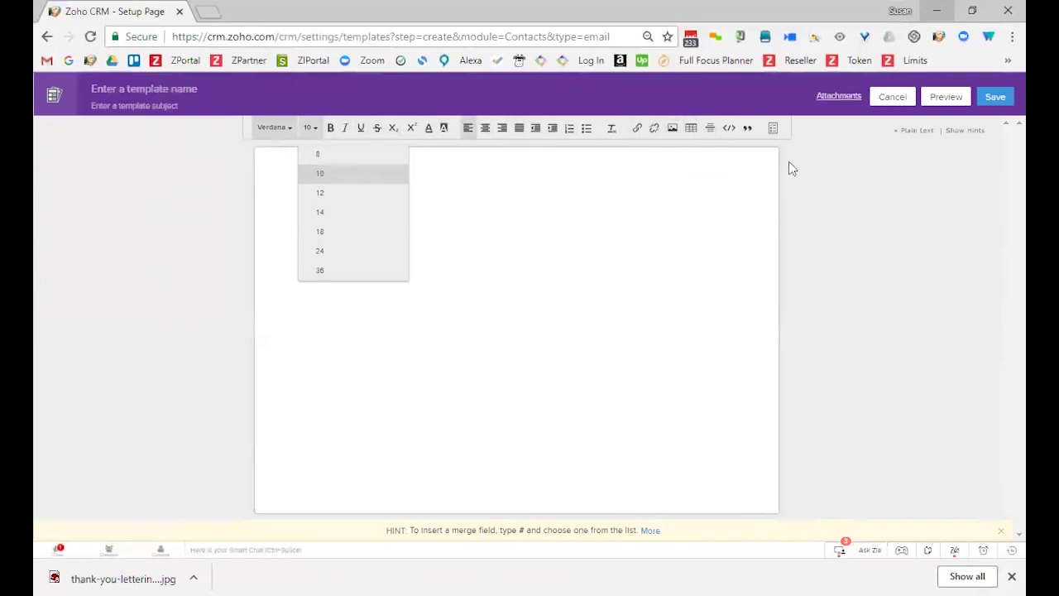
click(833, 183)
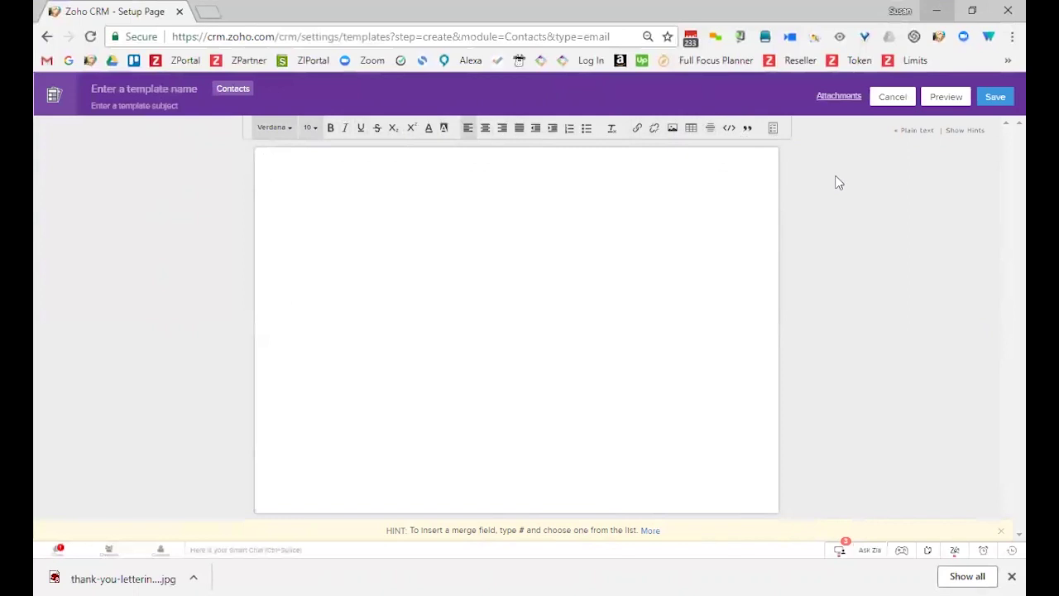
Insert the Contacts First Name merge field at the start of the template body.
click(371, 263)
text(#)
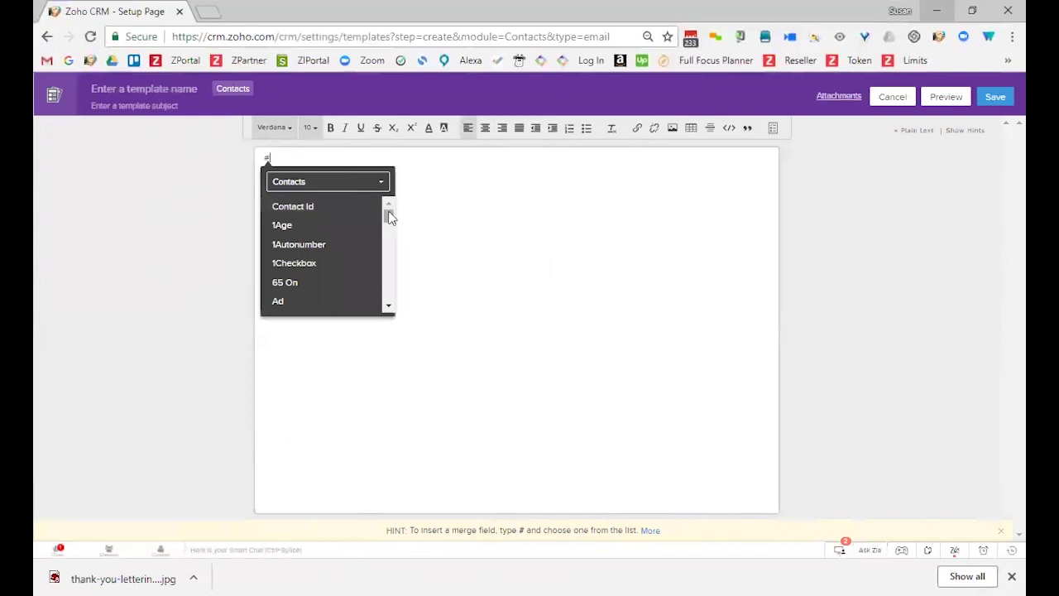
mouse_move(389, 214)
mouse_down()
mouse_move(392, 241)
mouse_move(396, 212)
mouse_up()
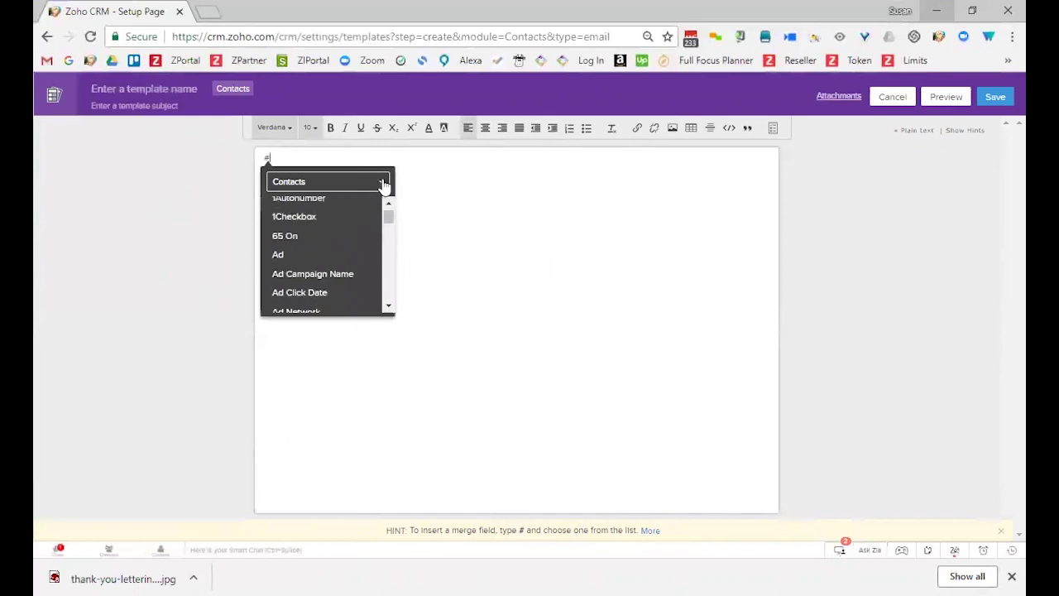
click(384, 183)
mouse_move(383, 204)
mouse_down()
mouse_move(383, 252)
mouse_move(383, 199)
mouse_up()
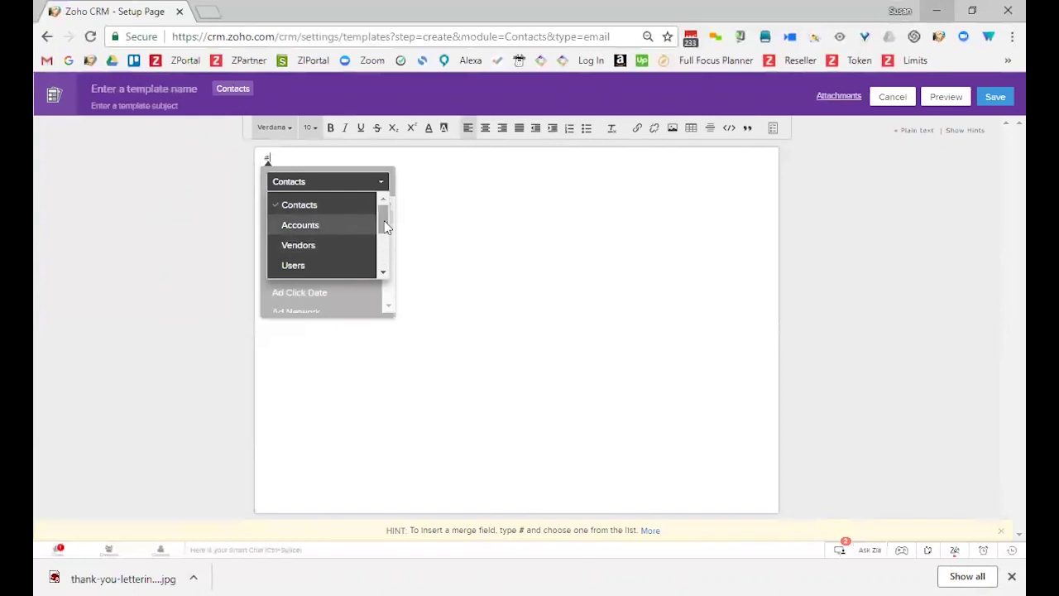
mouse_move(384, 221)
mouse_down()
mouse_move(384, 265)
mouse_move(383, 211)
mouse_up()
click(356, 184)
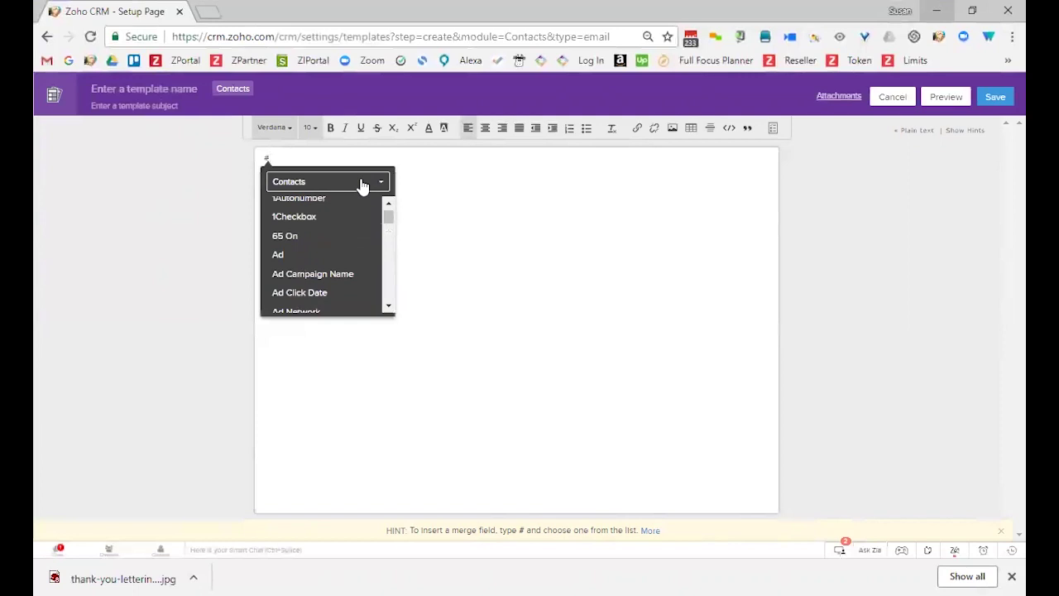
text(fir)
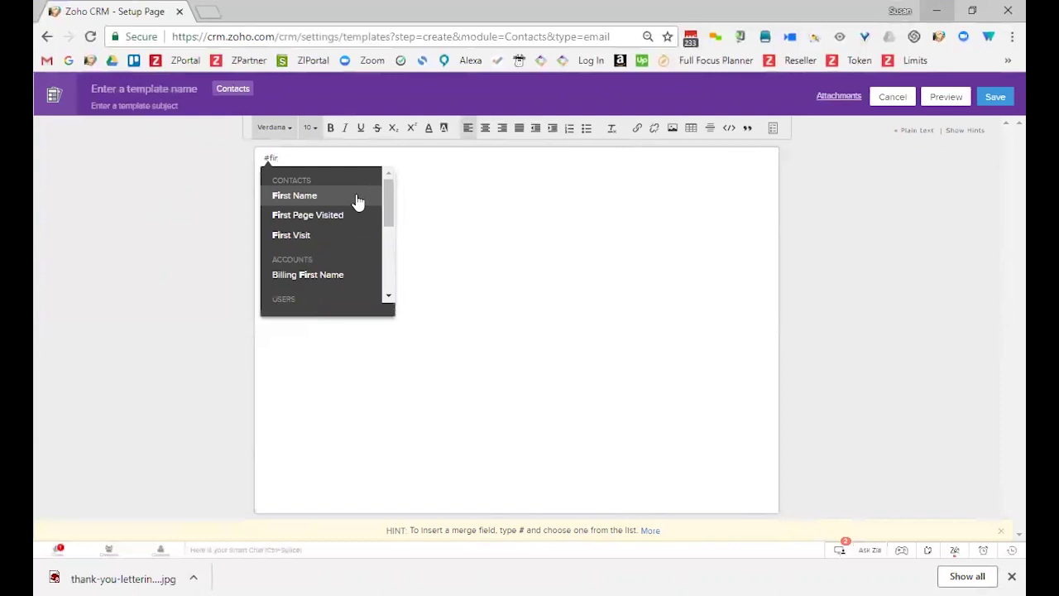
click(313, 197)
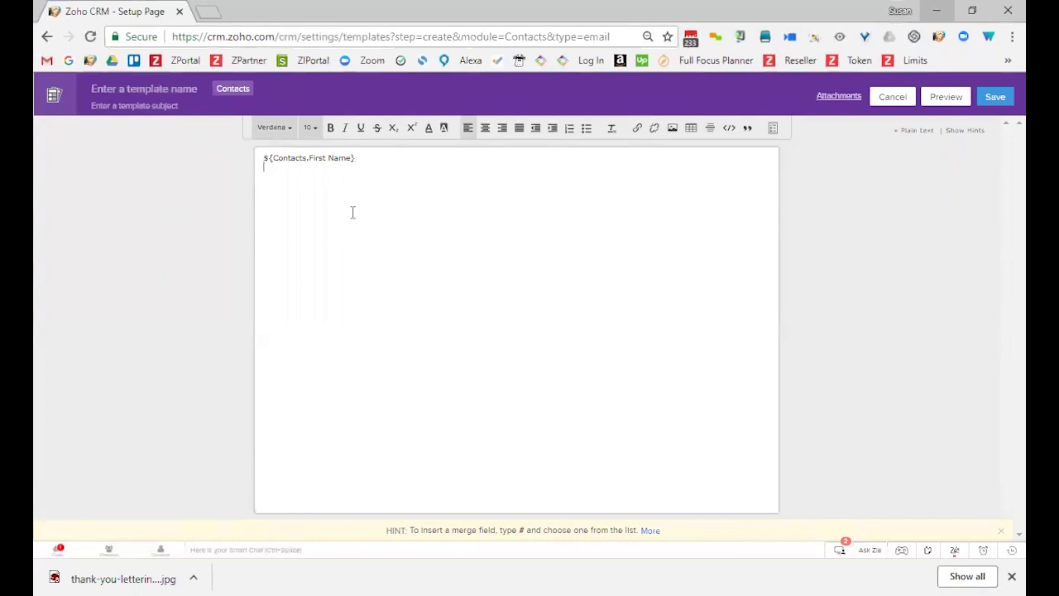
Add the placeholder lines "fjkaop fjop fjopfj po fjdopj dpo jdpjof" and "sdiop fjsdojfdio", plus a numbered list with "Do this" and "Then This".
text(fjkaop fjop fjopfj po fjdopj dpo jdpjof)
key(Return)
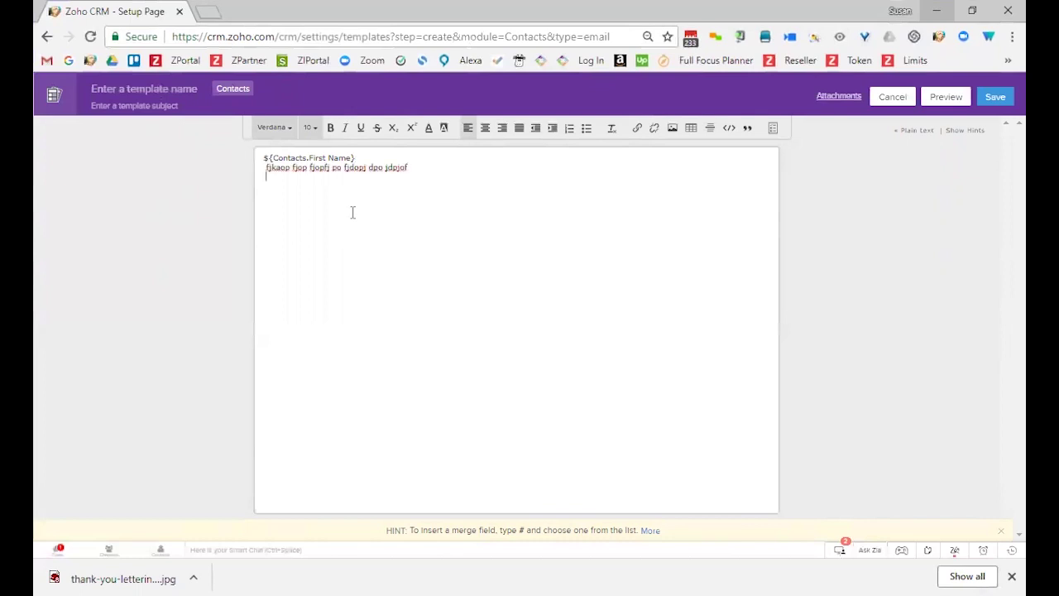
text(sdiop fjsdojfdio 1. )
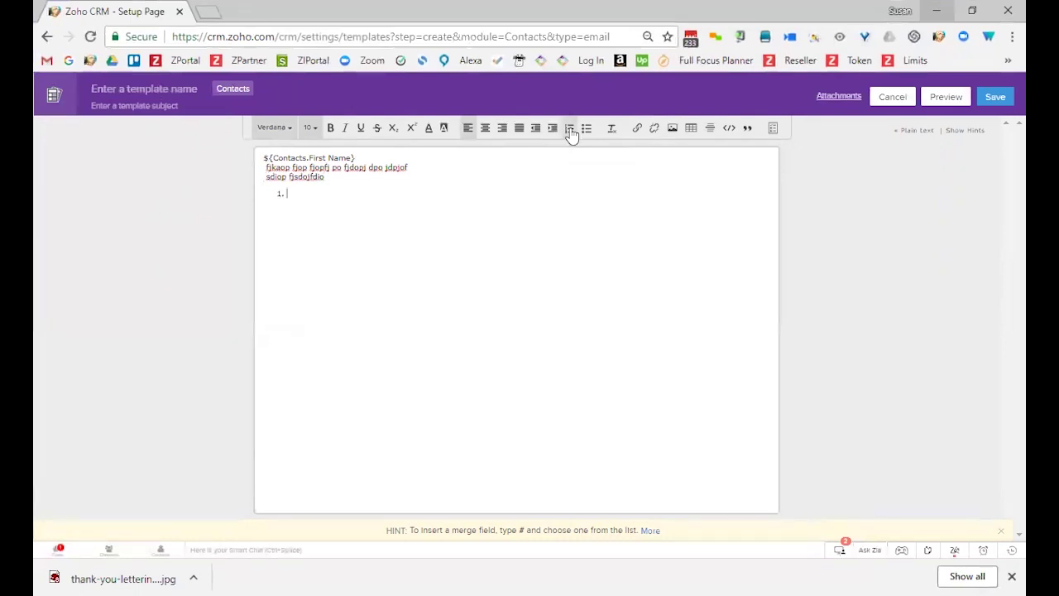
text(Do this)
key(Return)
text(Then This)
key(Return)
key(Return)
Below the list, write "I see you are in the ${Accounts.Industry} field." using the Accounts Industry merge field.
text(I see you are in the )
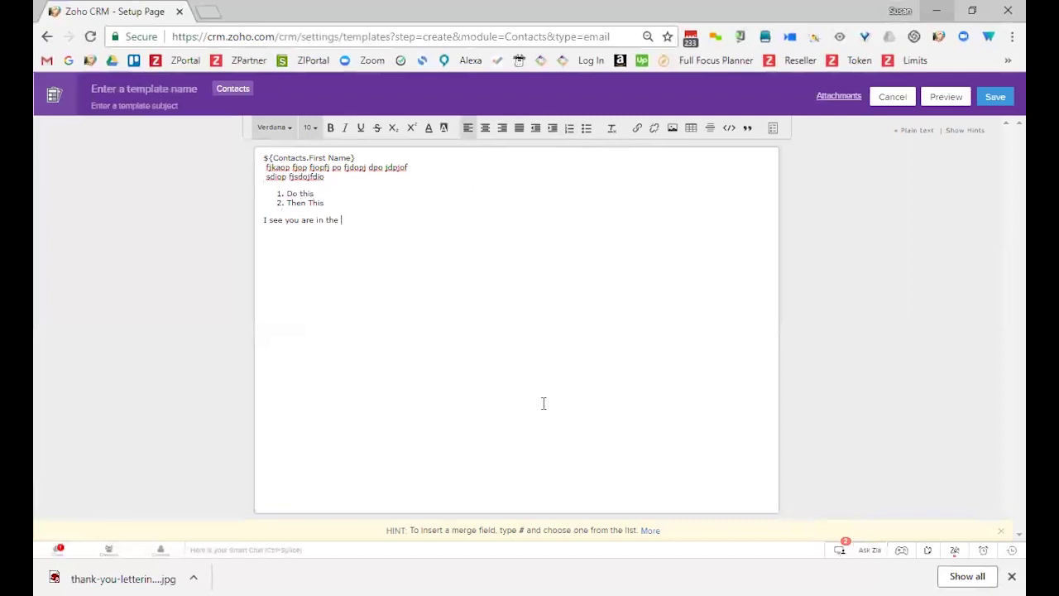
text(#)
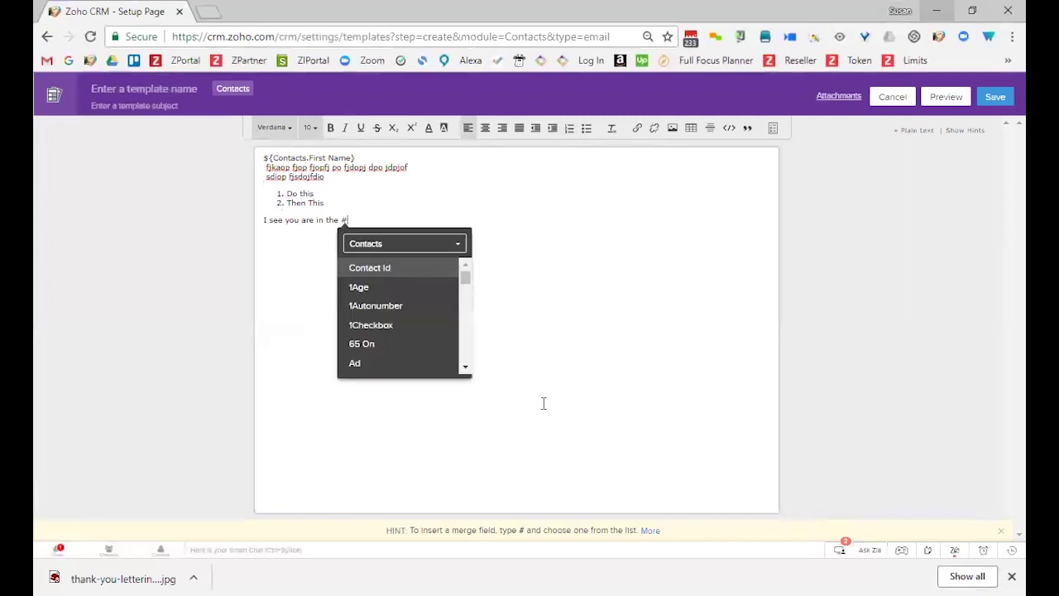
text(ind)
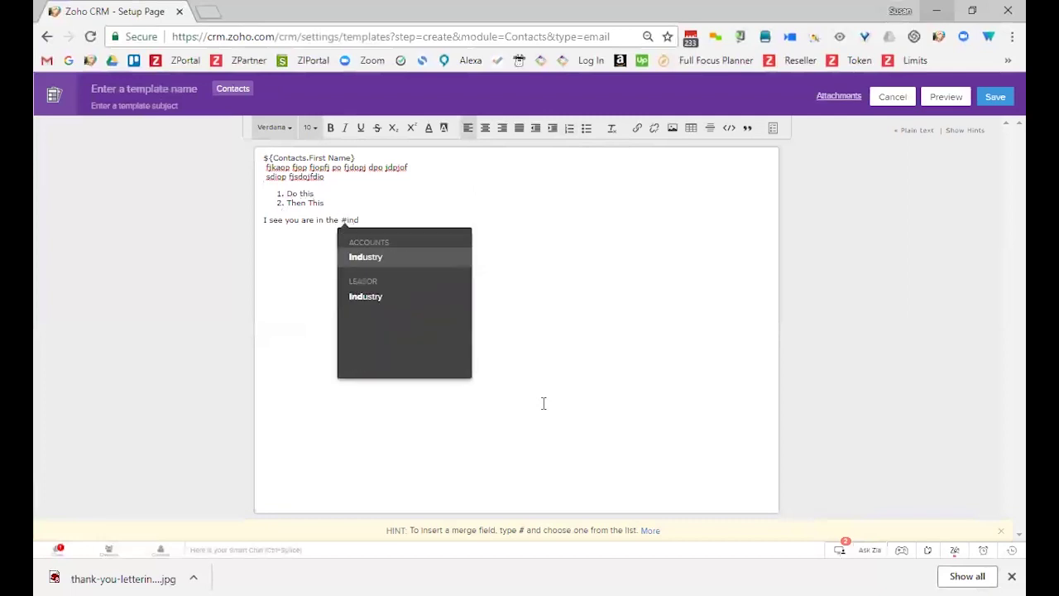
click(370, 257)
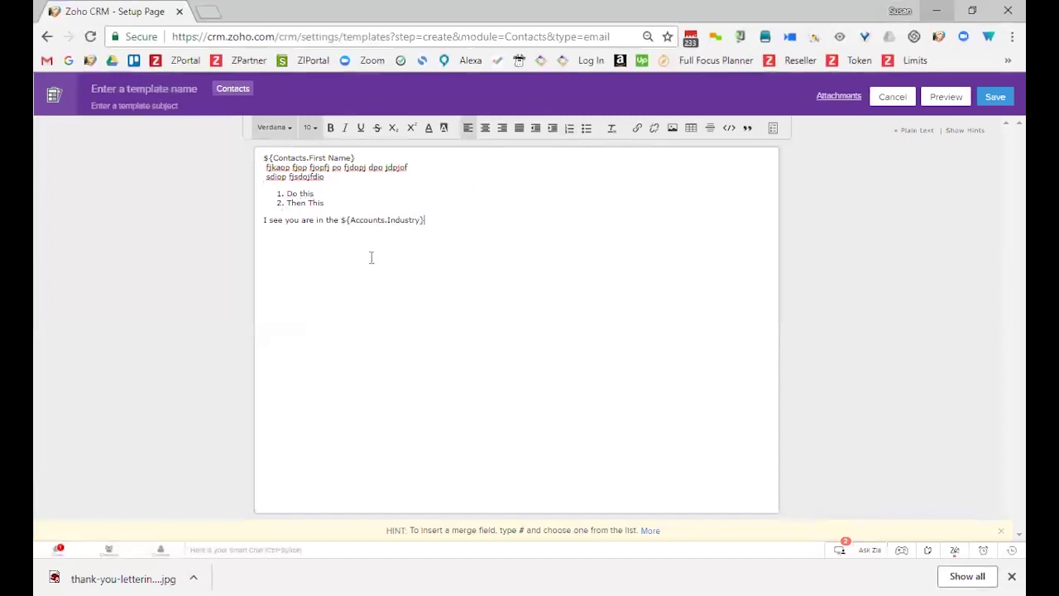
text(field.)
Insert the User Signature merge field as the closing line of the template body.
text(Suasn)
key(BackSpace)
key(BackSpace)
key(BackSpace)
key(BackSpace)
key(BackSpace)
text(#)
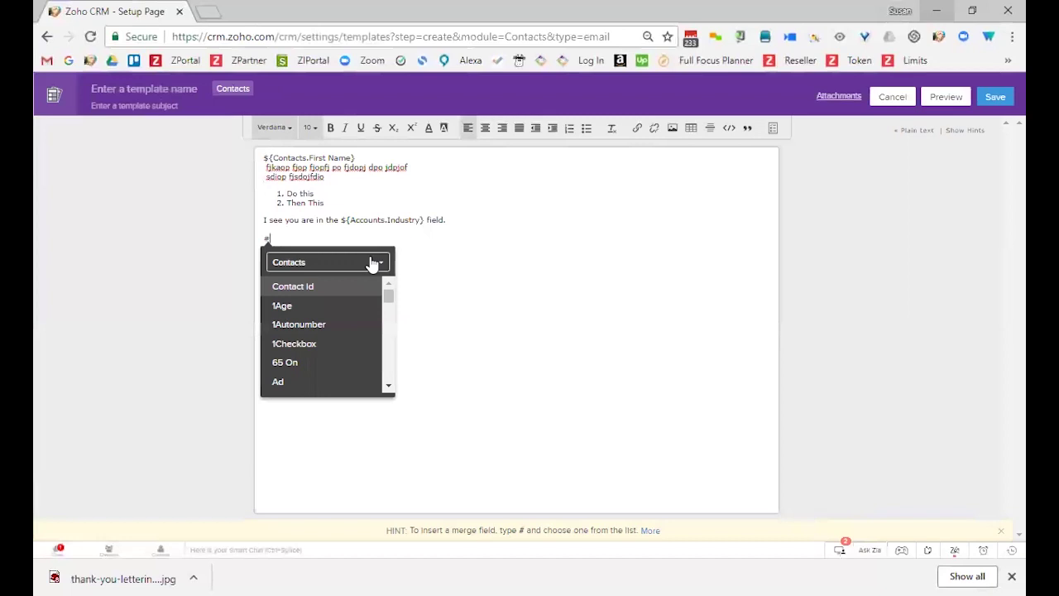
text(sig)
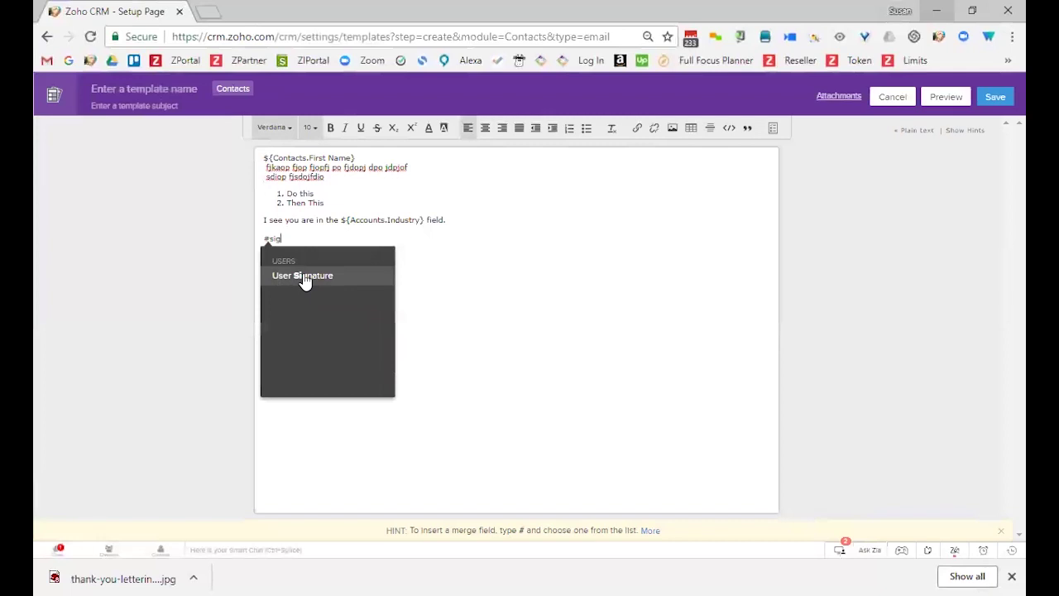
click(305, 278)
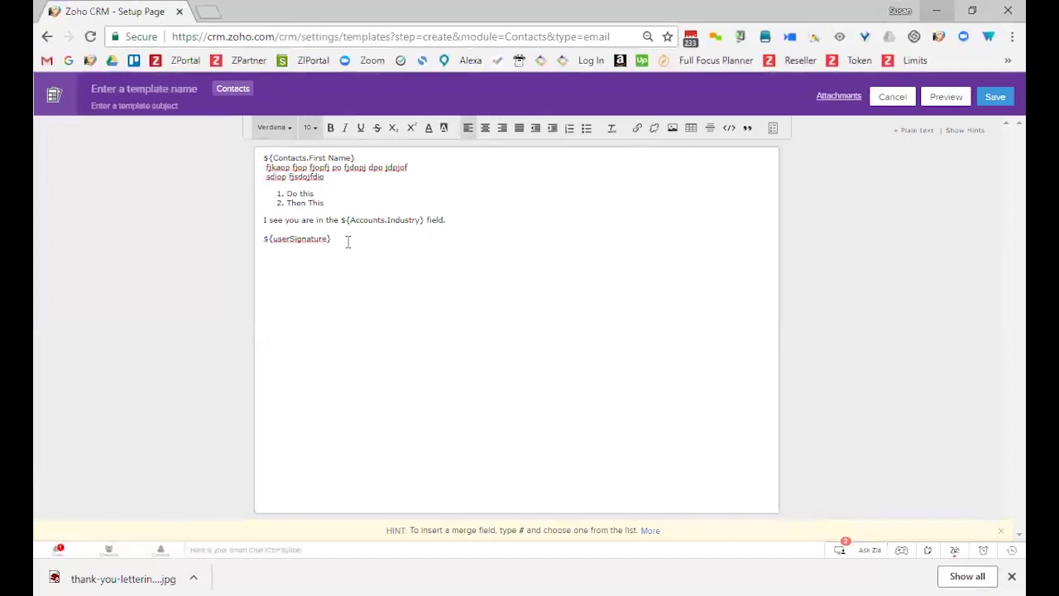
Name the template "Thank you demo" and set its subject to "Thank You".
click(996, 98)
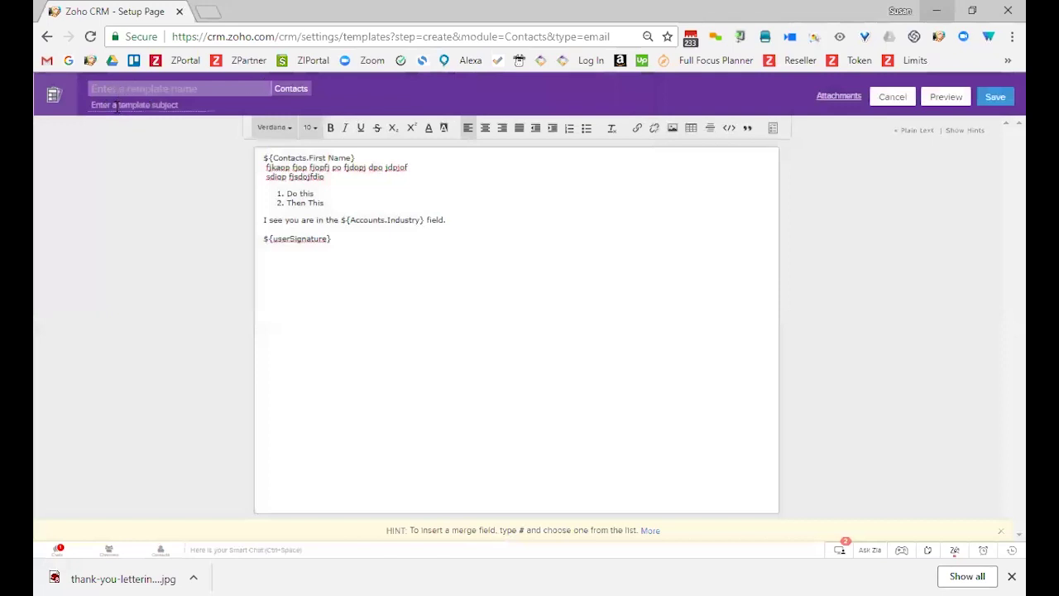
key(Tab)
click(182, 91)
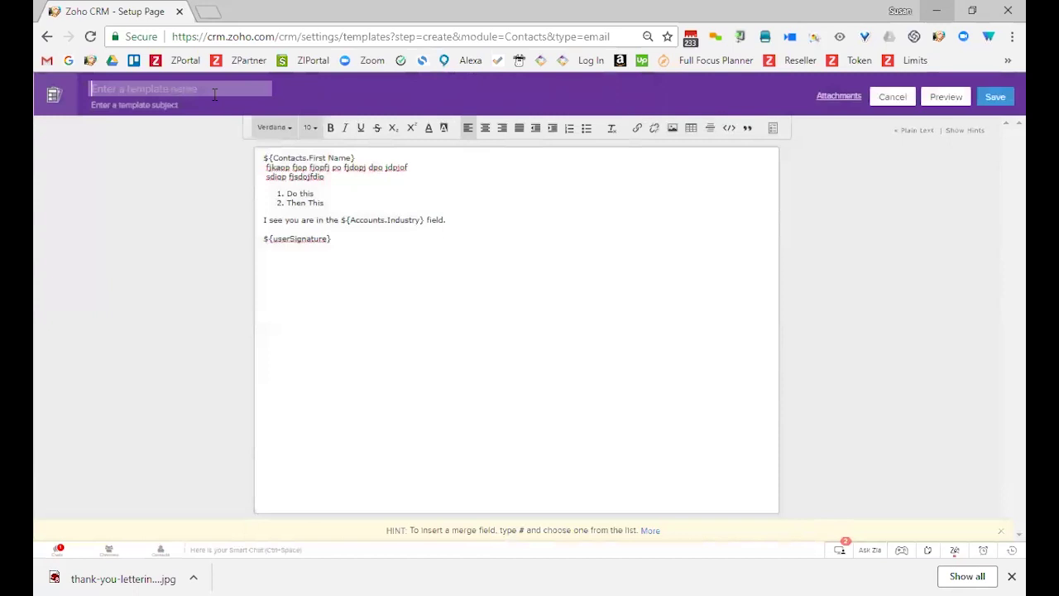
text(Thank you demo)
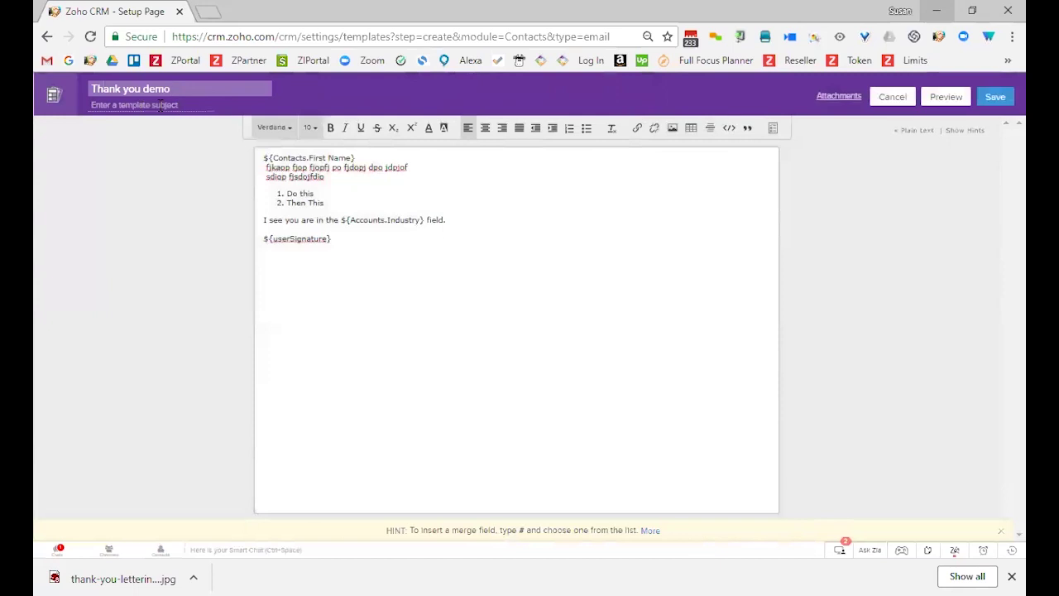
click(236, 100)
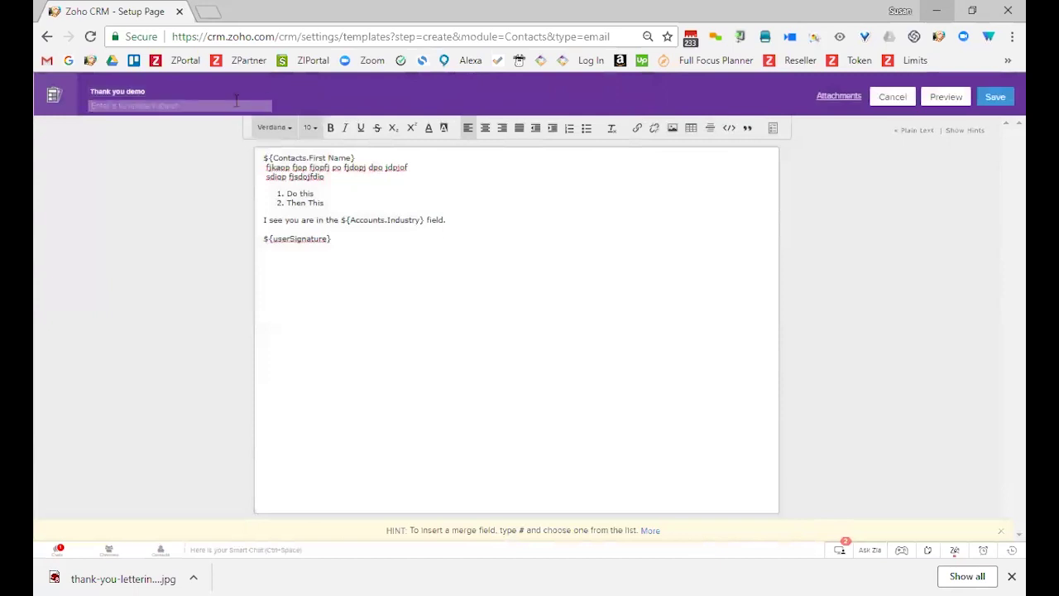
text(Thank You)
Save the template to the Public Email Templates folder.
click(991, 99)
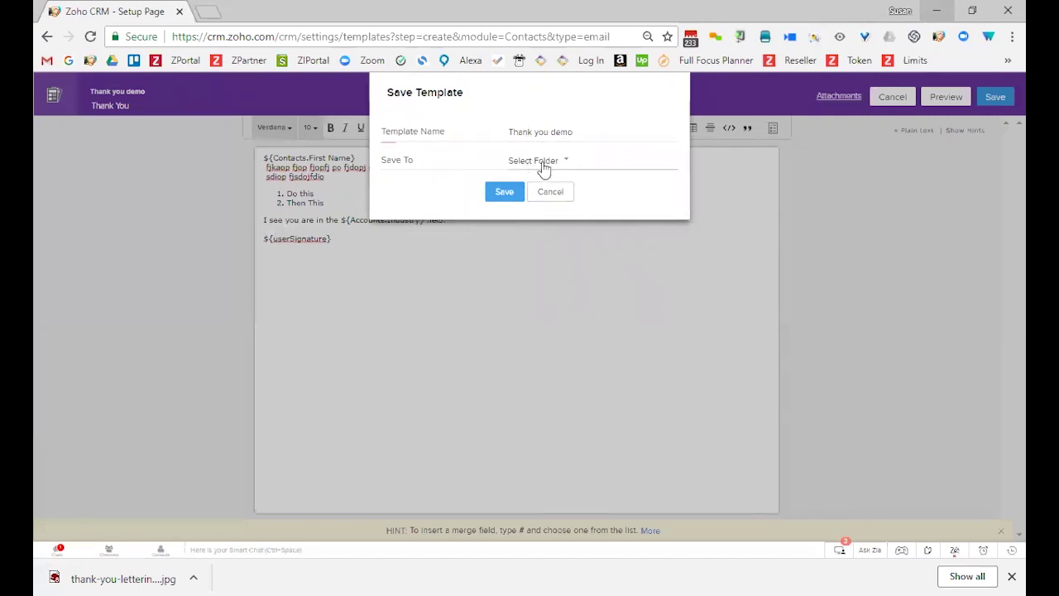
click(542, 162)
mouse_move(626, 213)
mouse_down()
mouse_move(628, 259)
mouse_move(633, 209)
mouse_up()
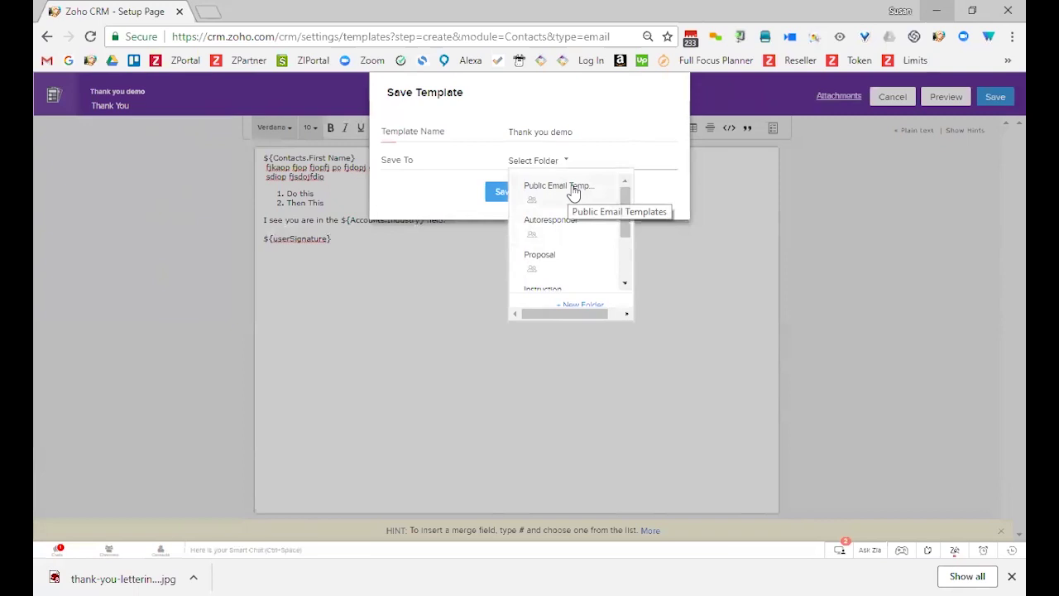
drag(627, 220, 635, 190)
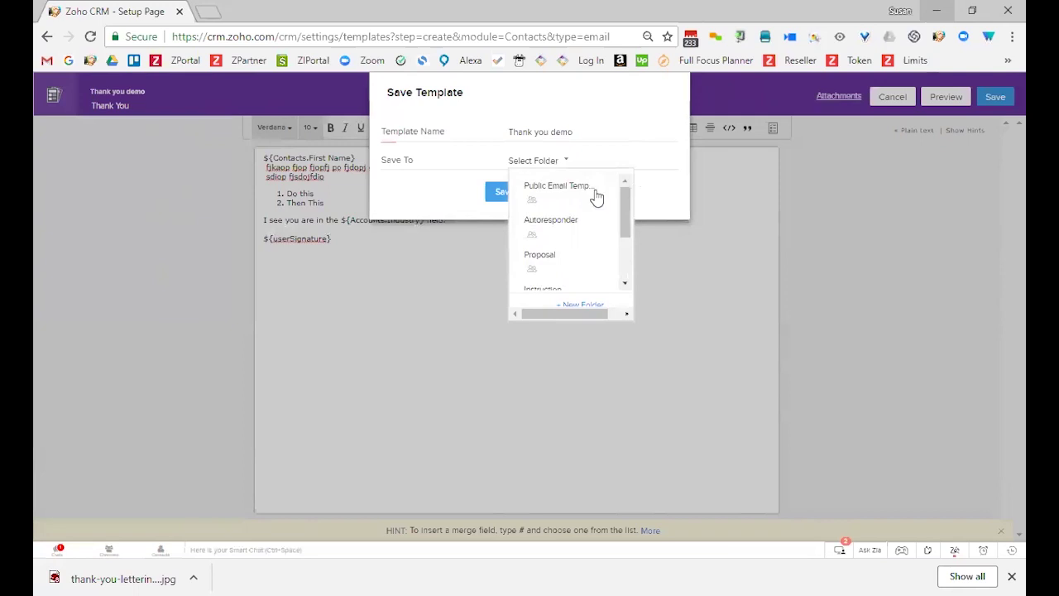
click(571, 197)
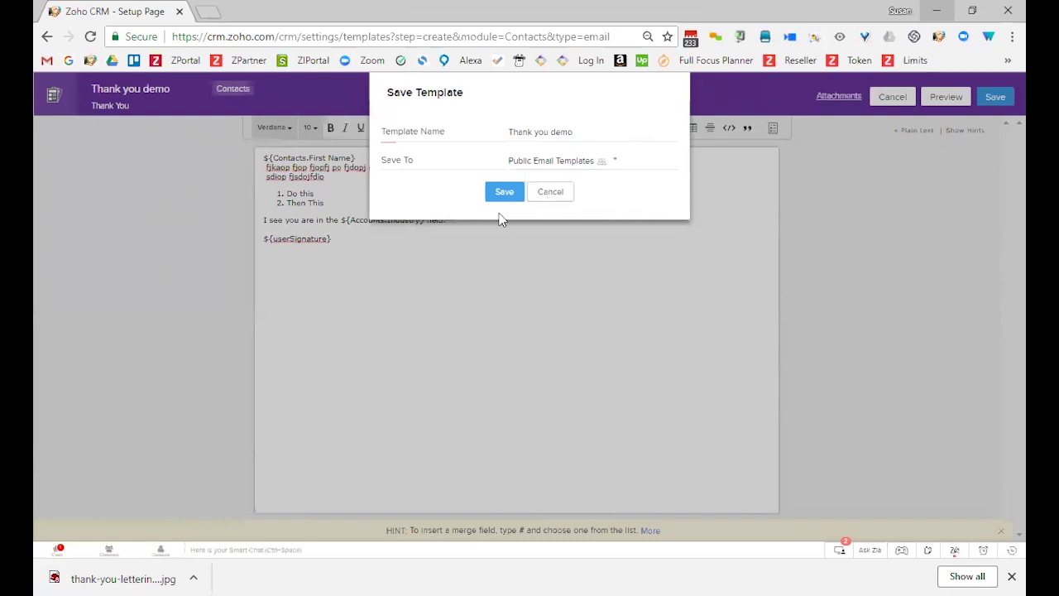
click(504, 192)
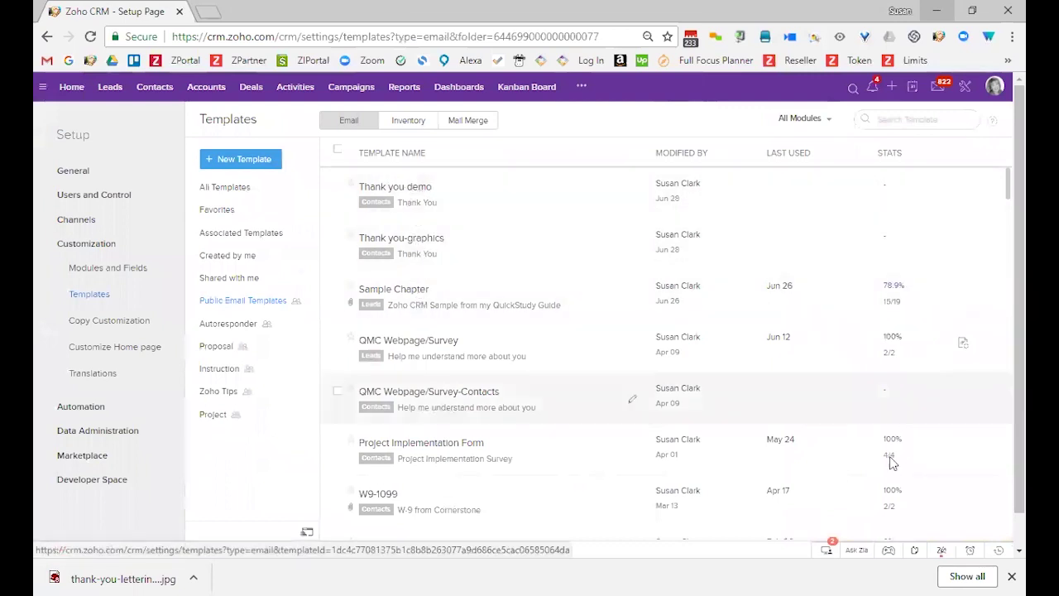
Open the most recently viewed contact's record and start composing an email to that contact.
click(999, 550)
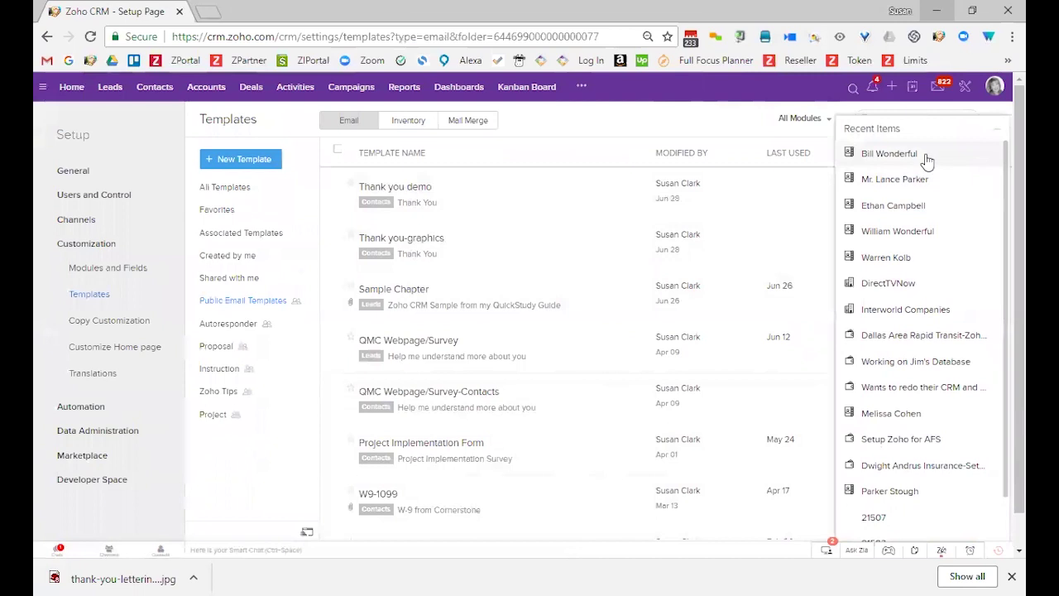
click(939, 163)
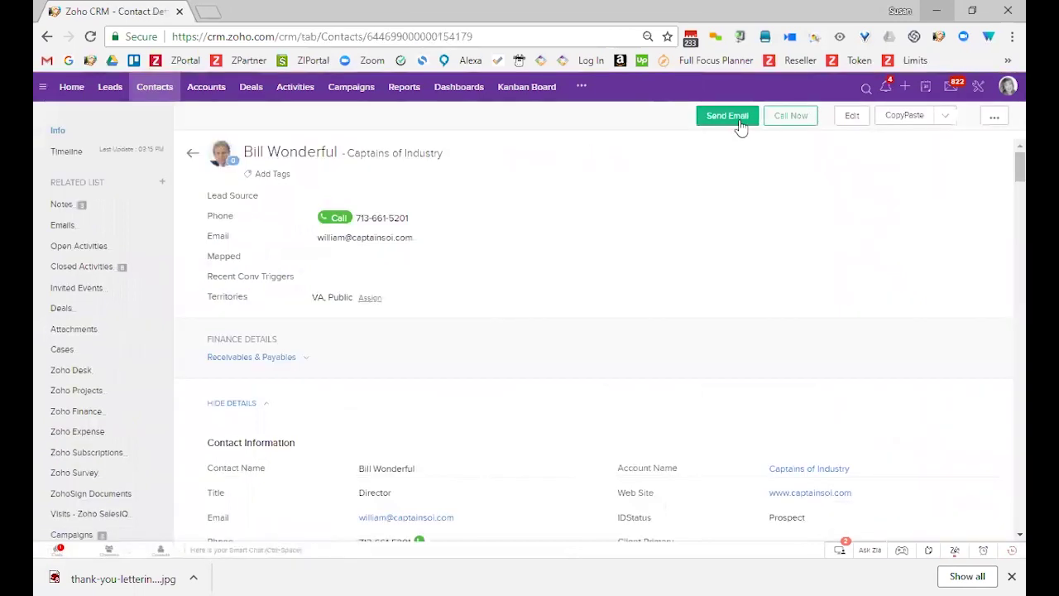
click(734, 120)
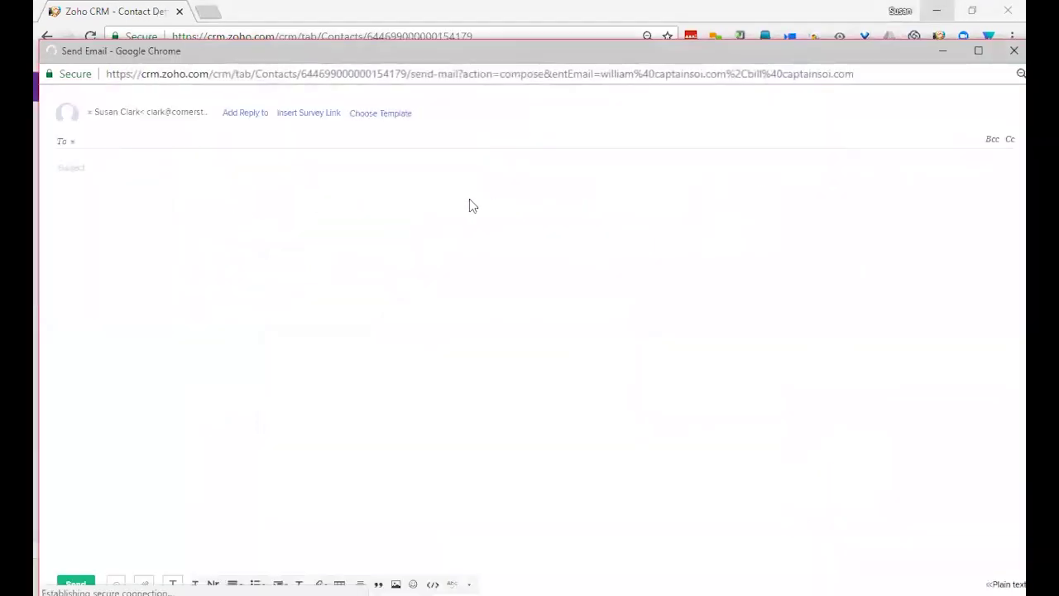
Apply the "Thank you demo" template to the email to check its merged content, and remove it again.
click(395, 116)
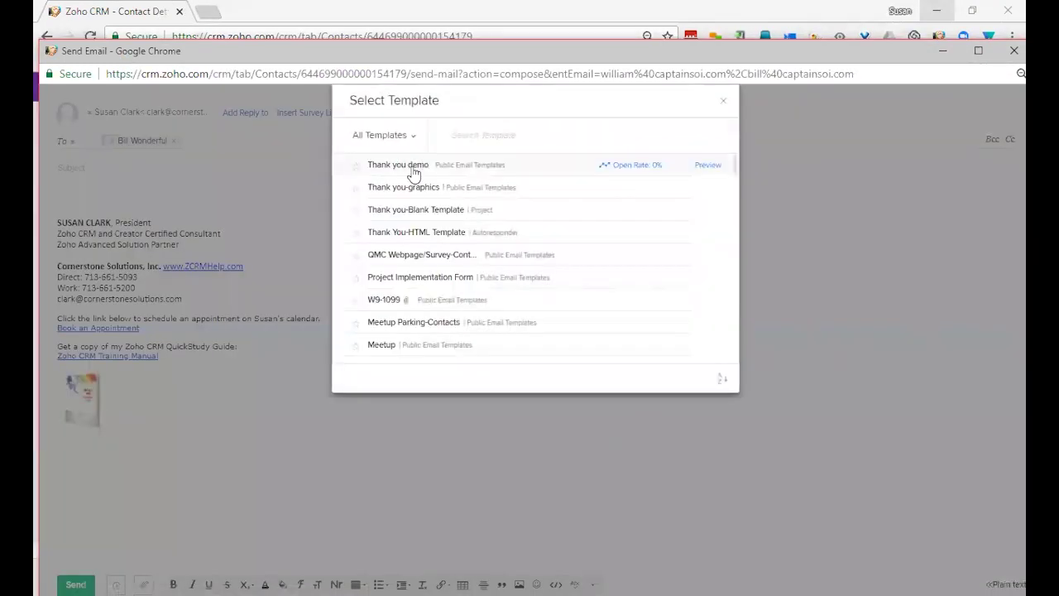
click(414, 163)
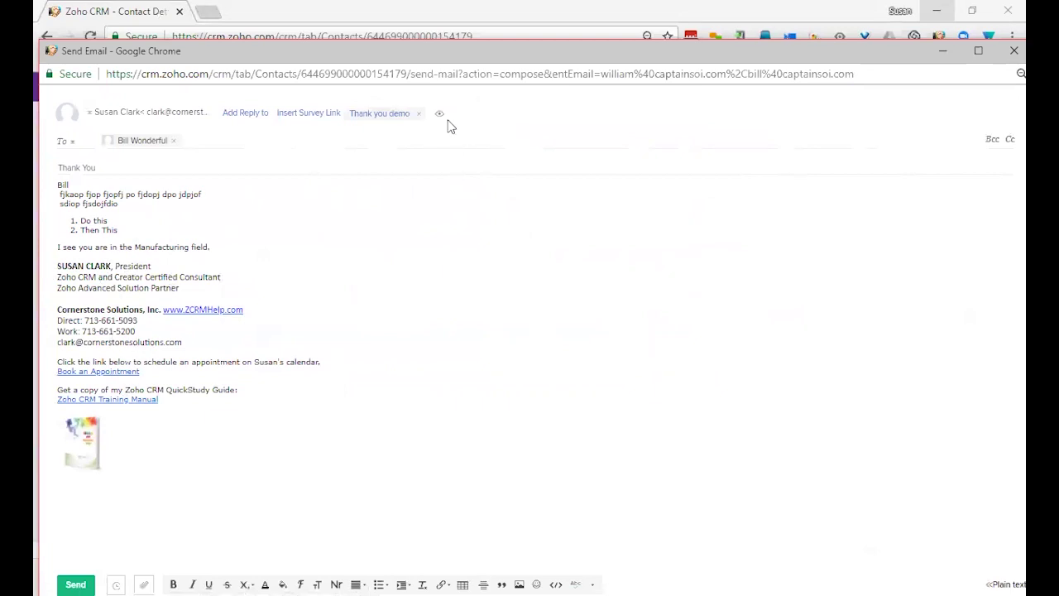
click(421, 116)
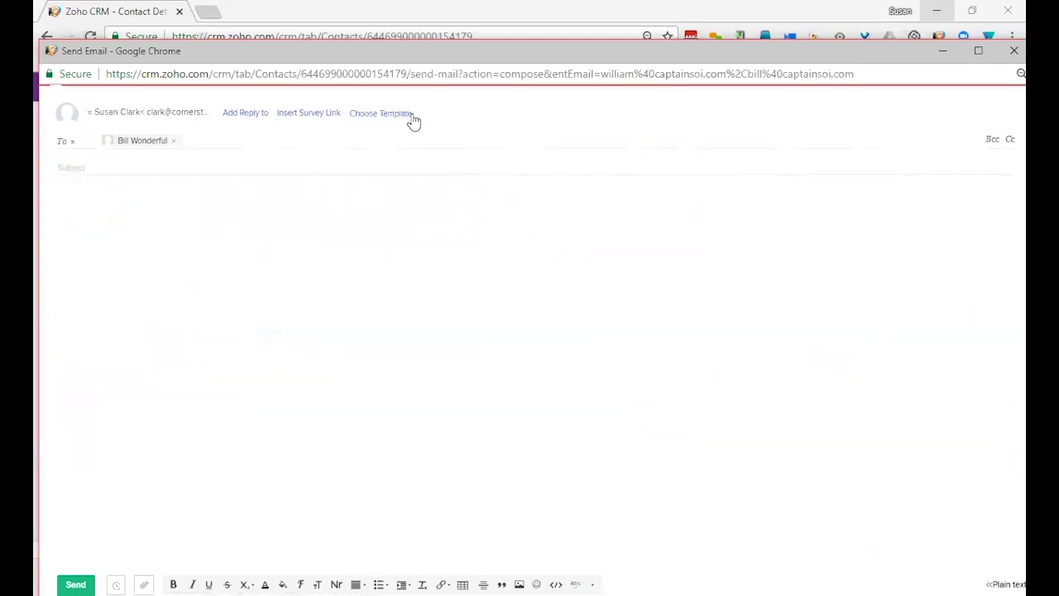
Try the "Thank you-graphics" template in the email, and remove it again.
click(413, 115)
click(428, 189)
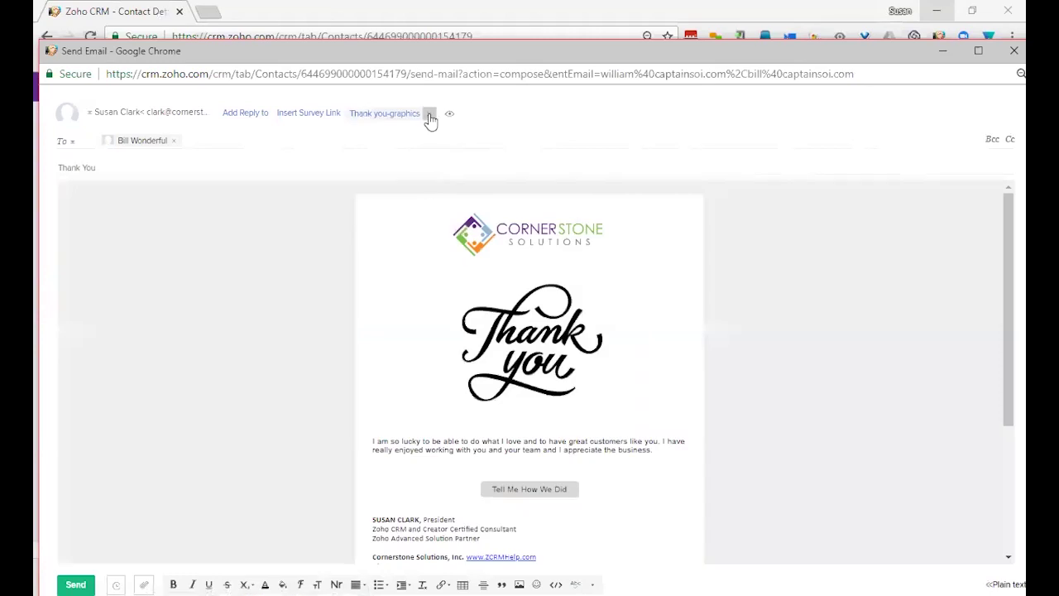
click(431, 116)
Try the "Thank you-Blank Template" in the email, and remove it again.
click(395, 116)
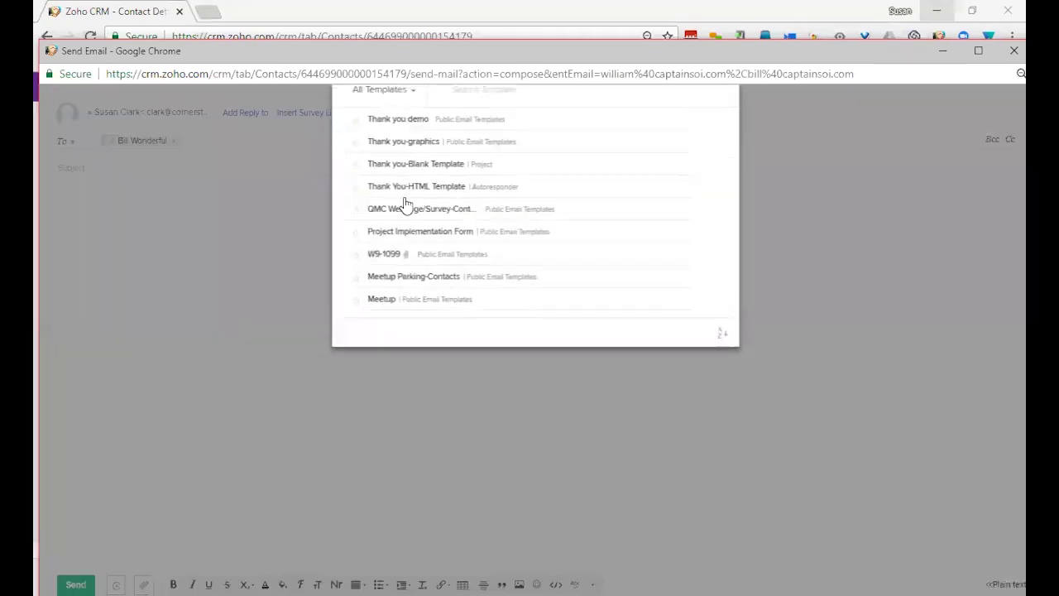
click(430, 217)
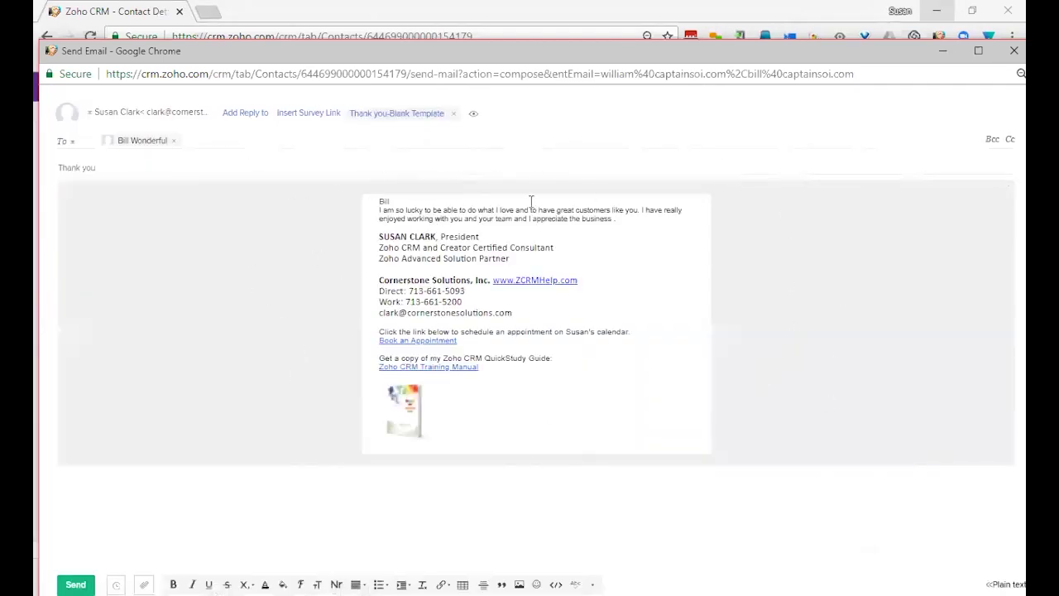
click(453, 113)
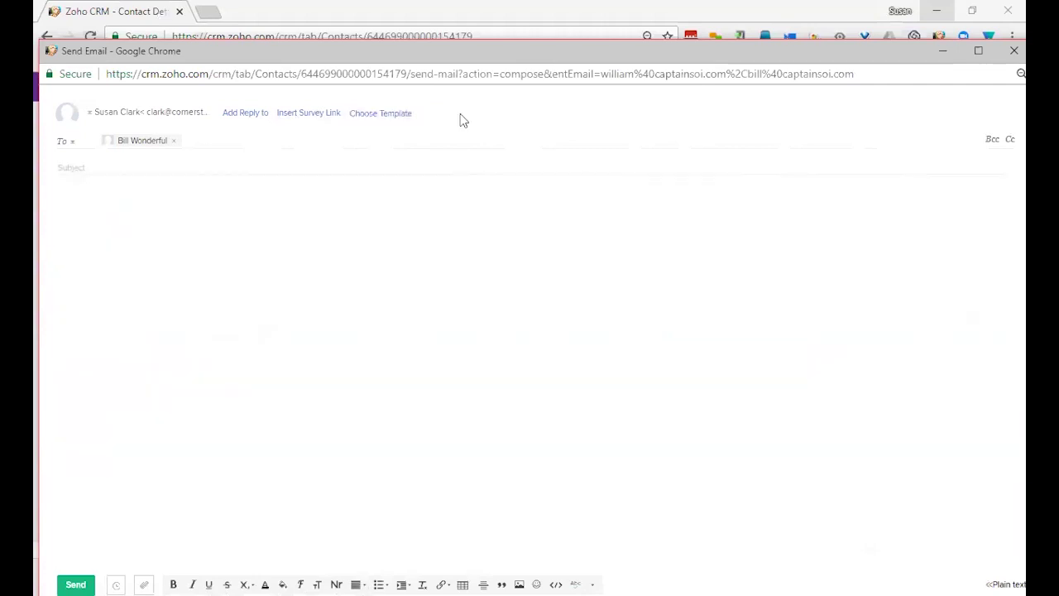
Try the "Thank You-HTML Template" in the contact's email.
click(401, 116)
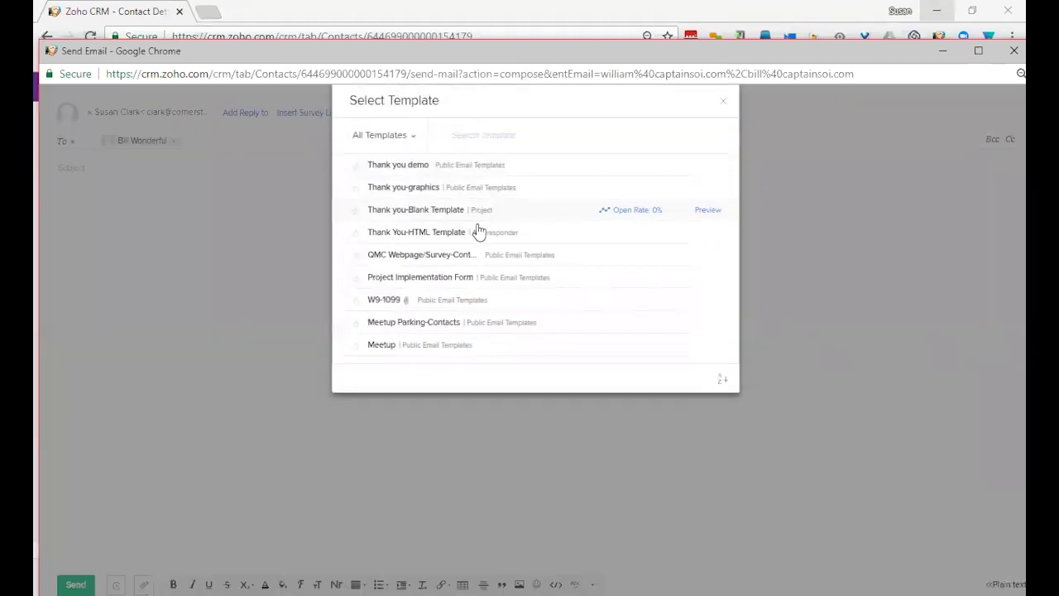
click(465, 234)
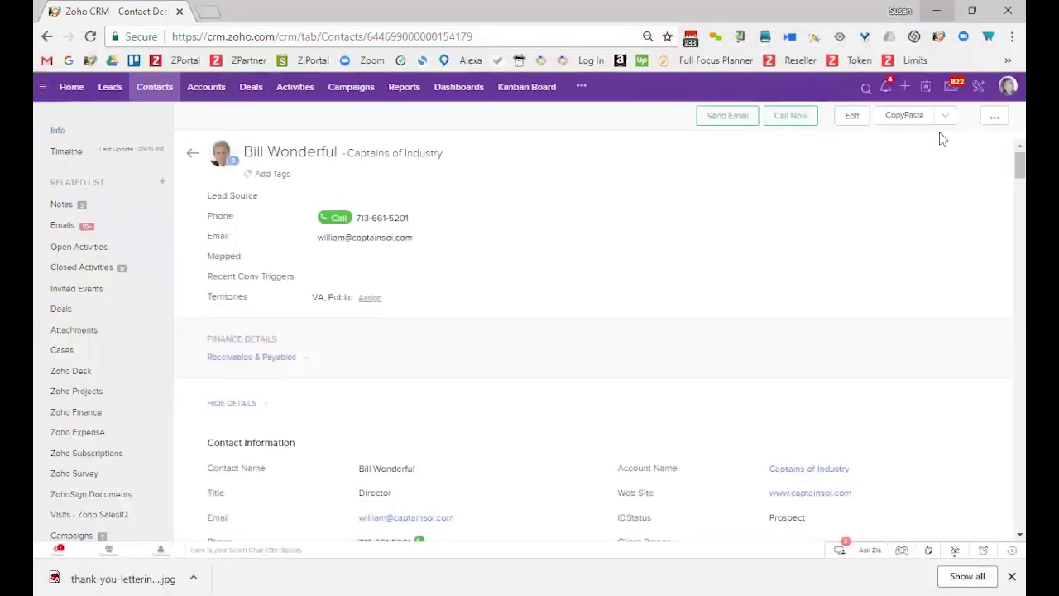
Open the "Thank you demo" template from the CRM setup for editing and make the word "jdpjof" bold.
click(978, 93)
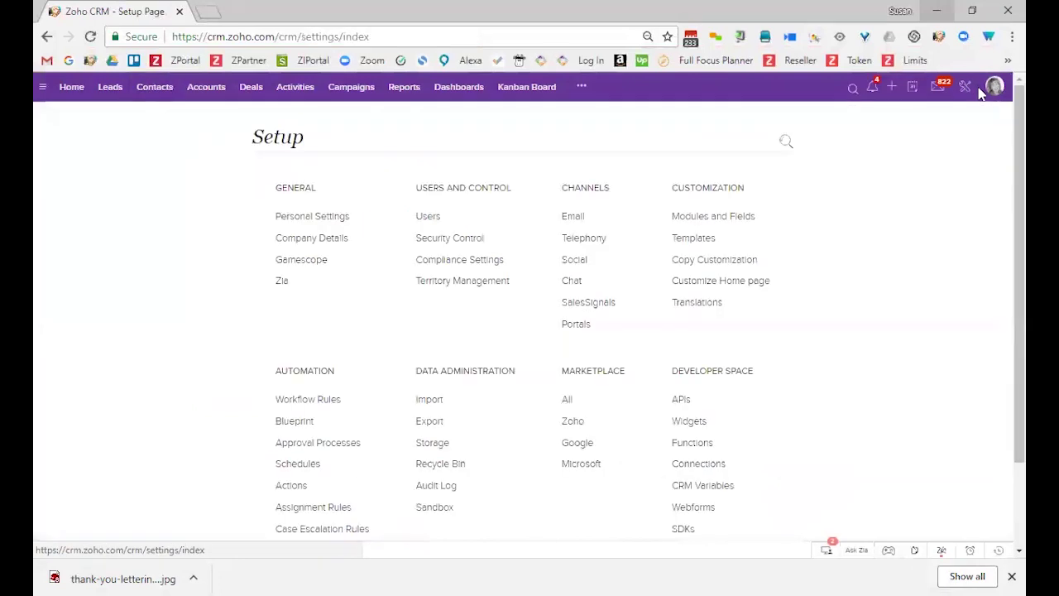
click(695, 238)
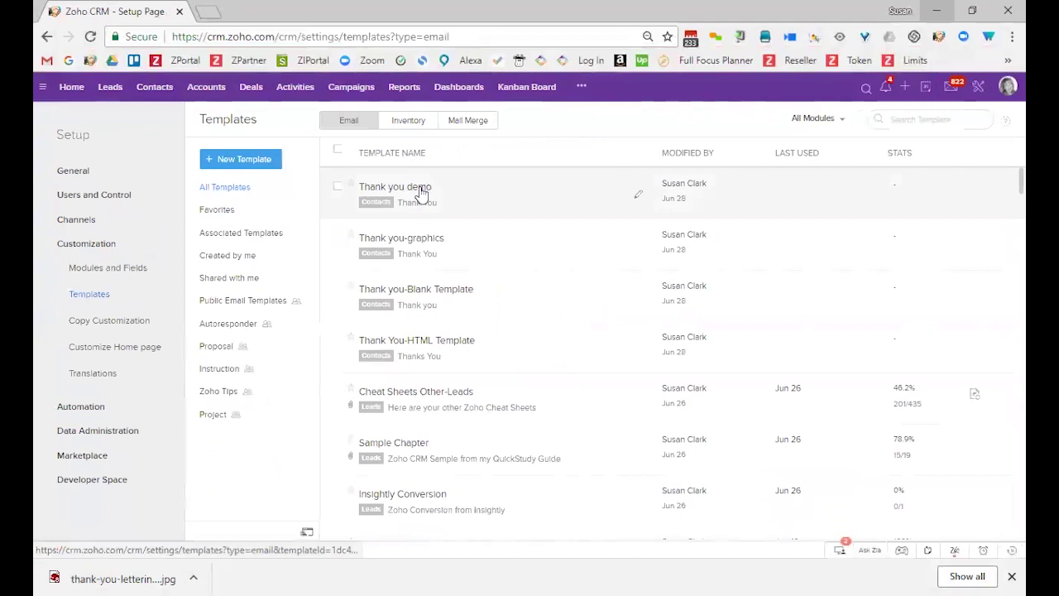
click(420, 191)
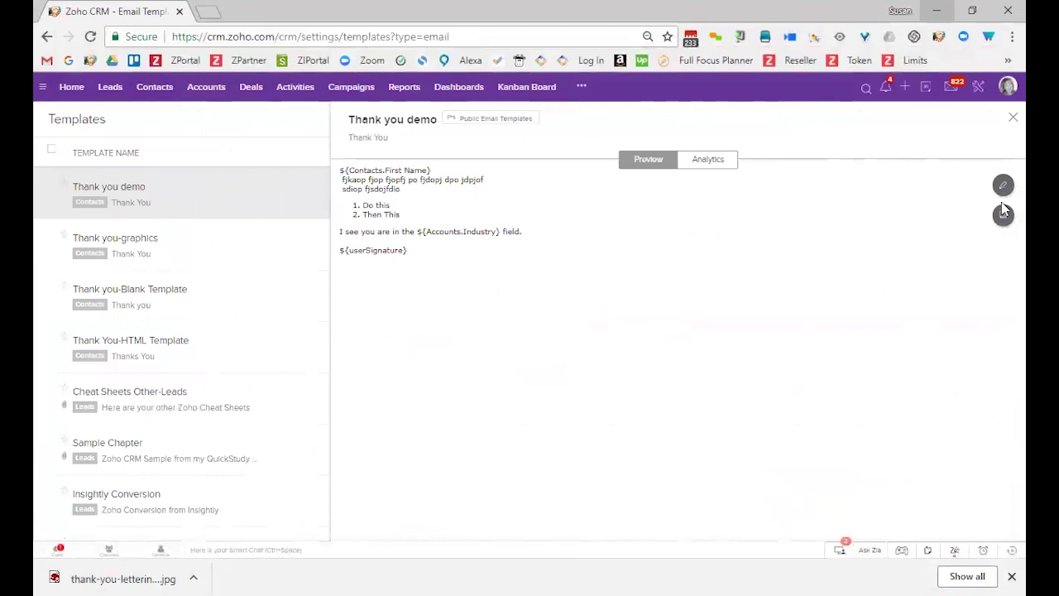
click(1003, 185)
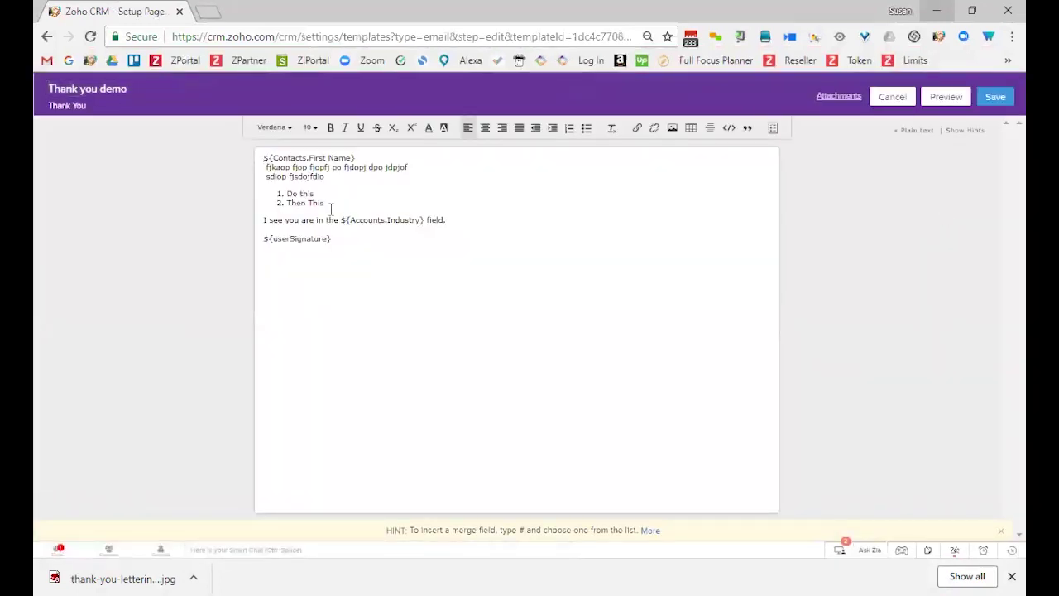
double_click(396, 167)
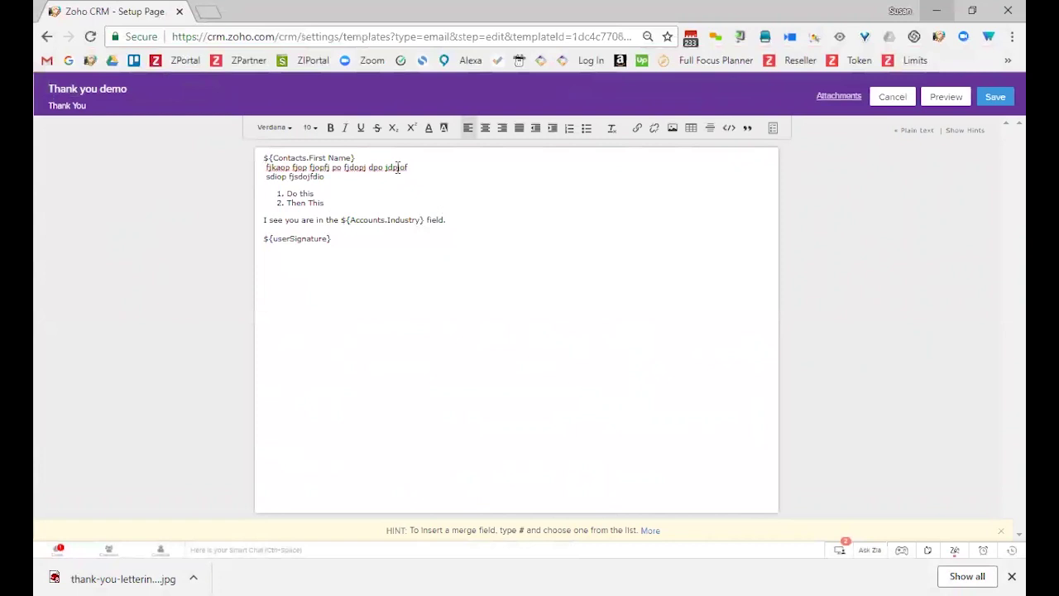
click(330, 128)
Attach W9-CornerstoneSolutions.pdf from the CSI folder on Google Drive to the template.
click(517, 196)
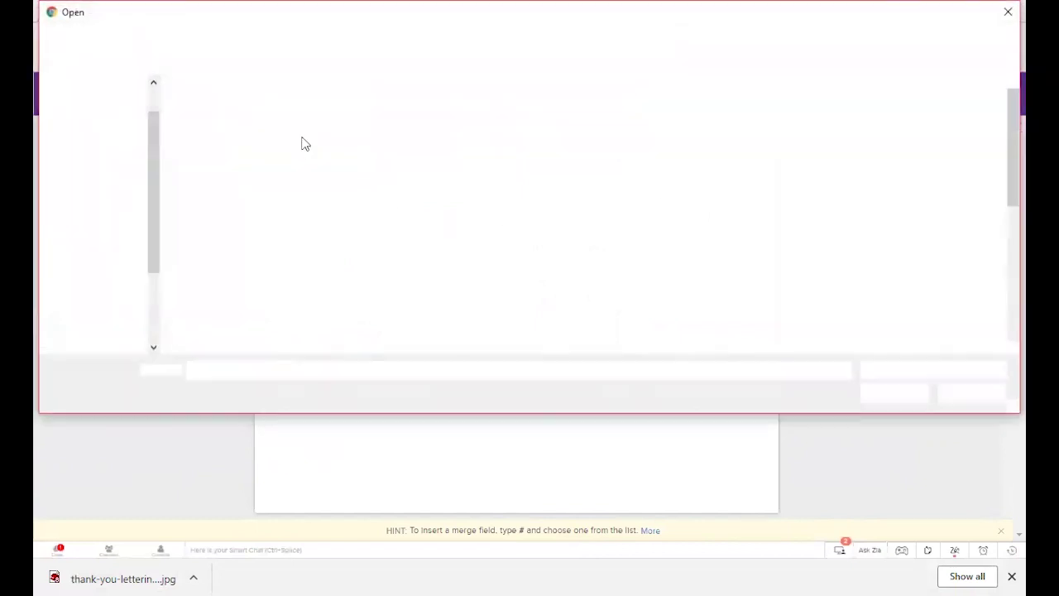
click(112, 123)
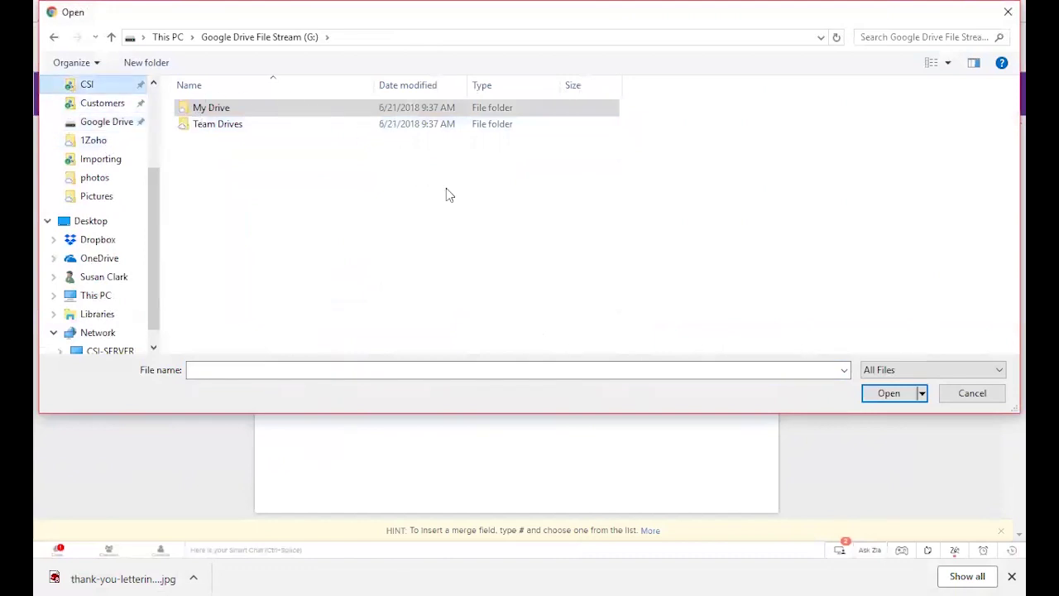
scroll(537, 234, down, 3)
click(256, 346)
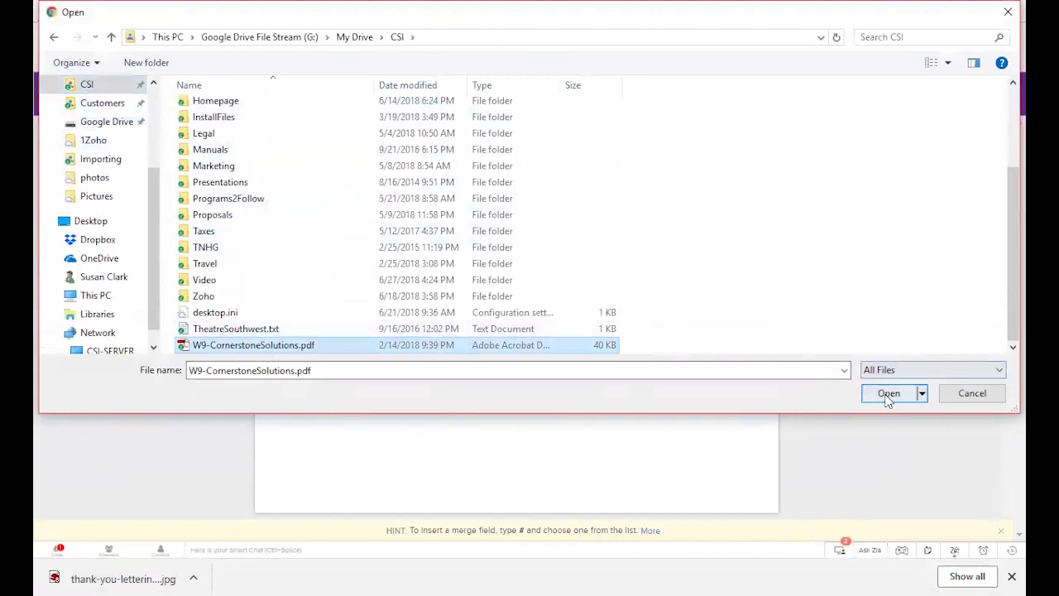
click(888, 394)
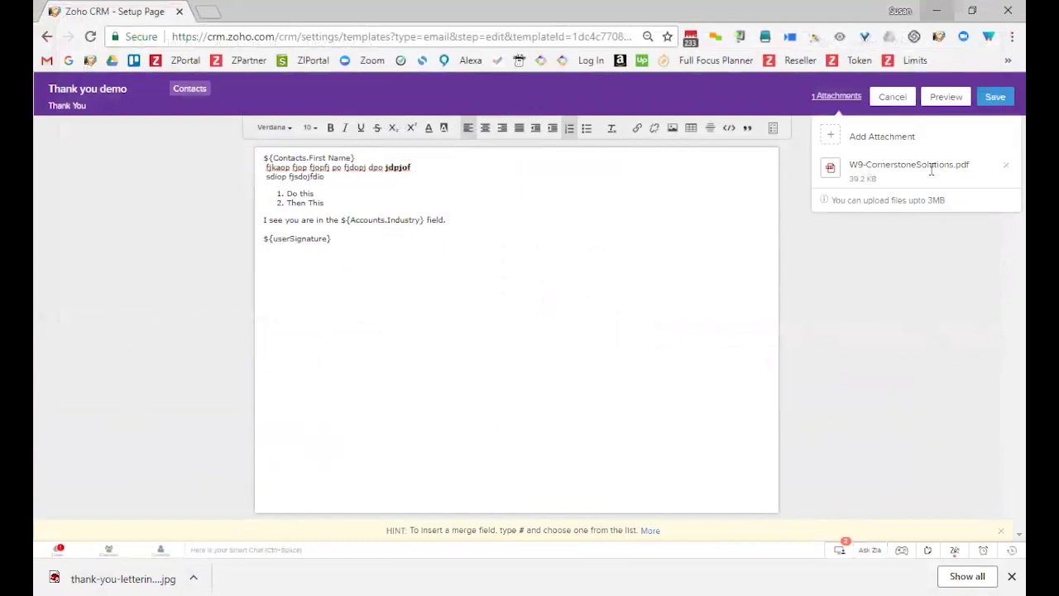
Save the edited template as version V2 with the version comment "x".
click(997, 98)
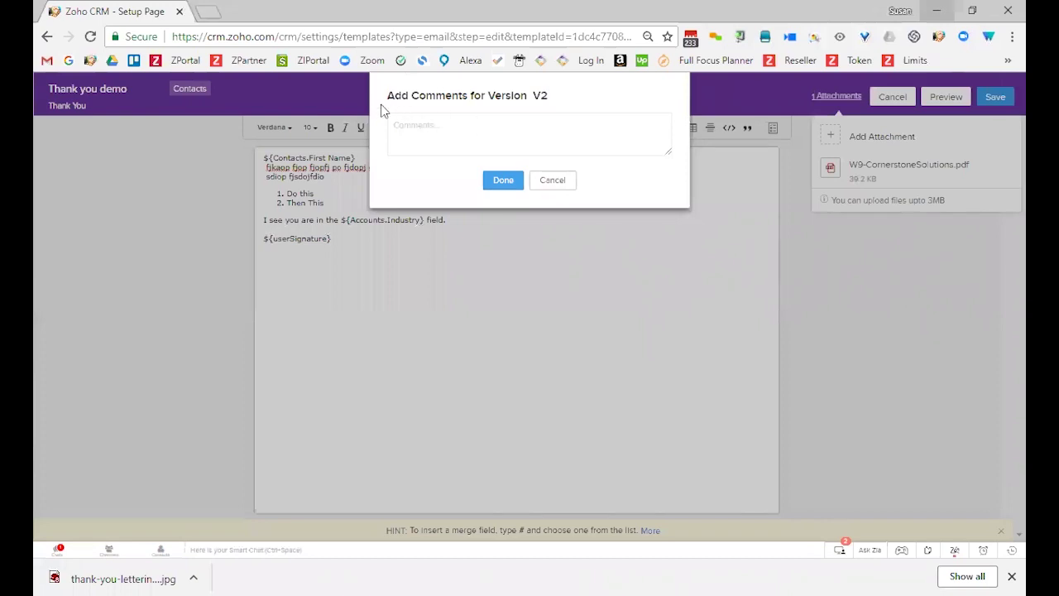
click(564, 112)
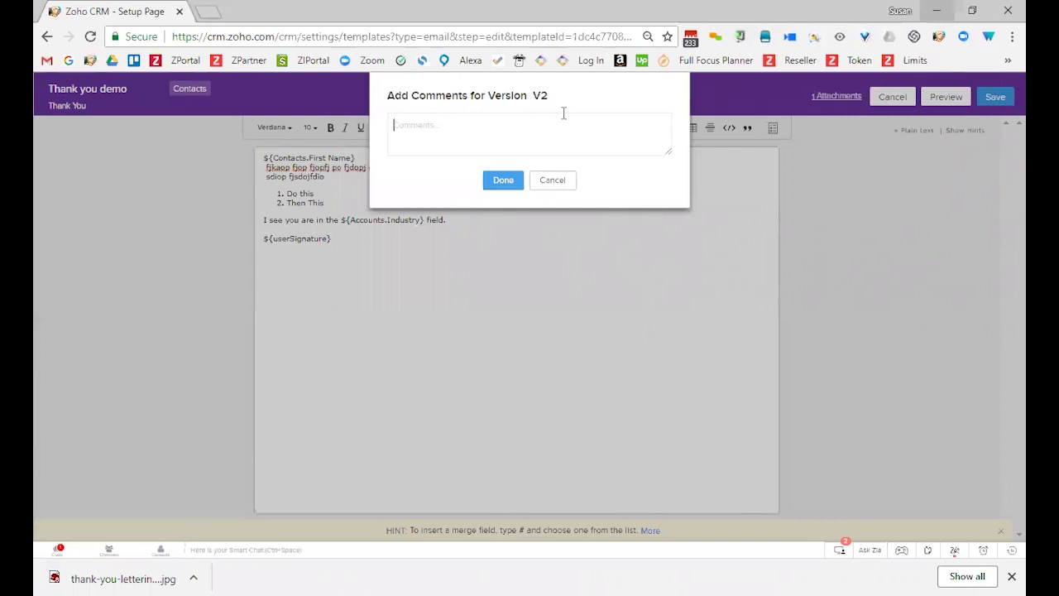
text(x)
click(506, 182)
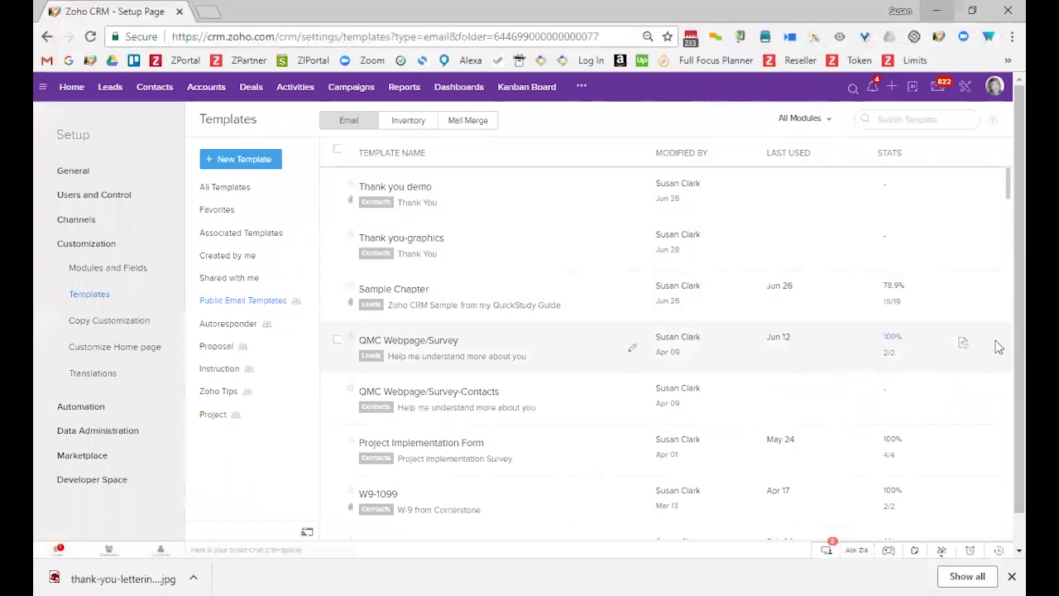
Check what the "QMC Webpage/Survey" template is associated with, and view the analytics and version history of the "Meetup-Dallas-Leads" template.
click(965, 346)
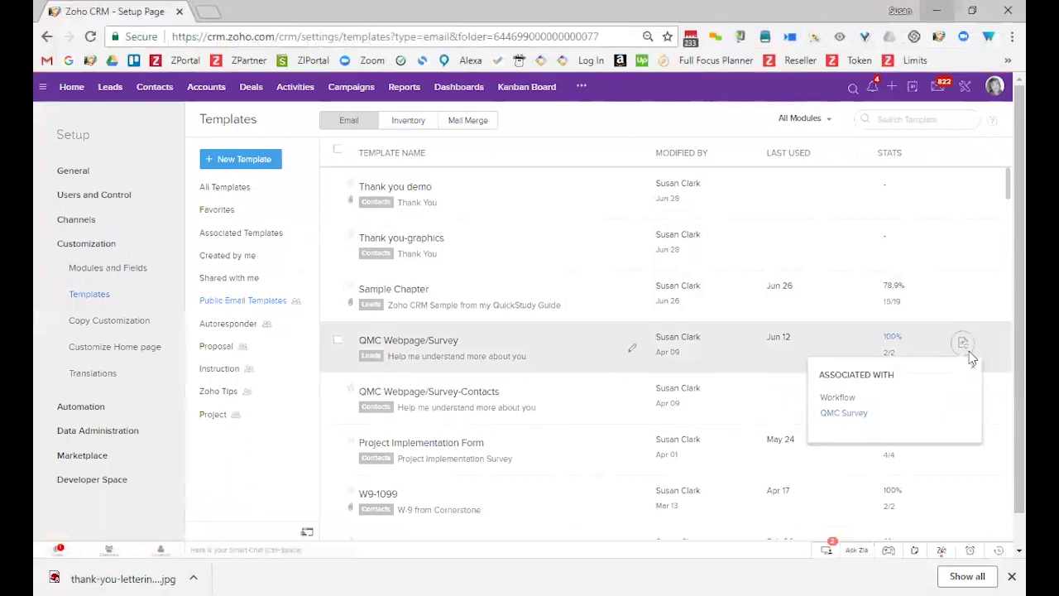
scroll(898, 440, down, 3)
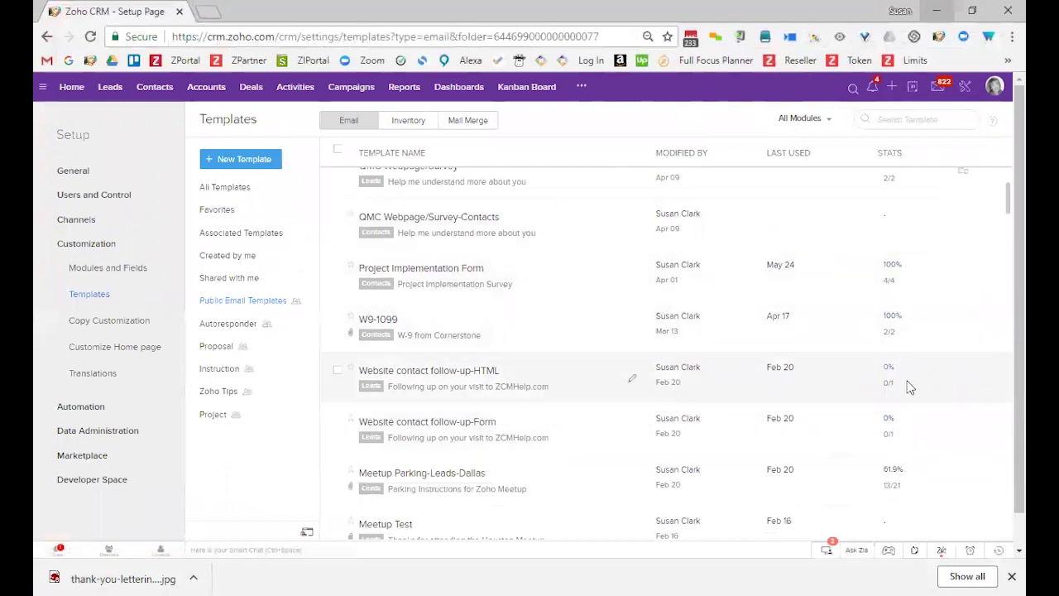
scroll(905, 383, down, 2)
scroll(902, 459, down, 2)
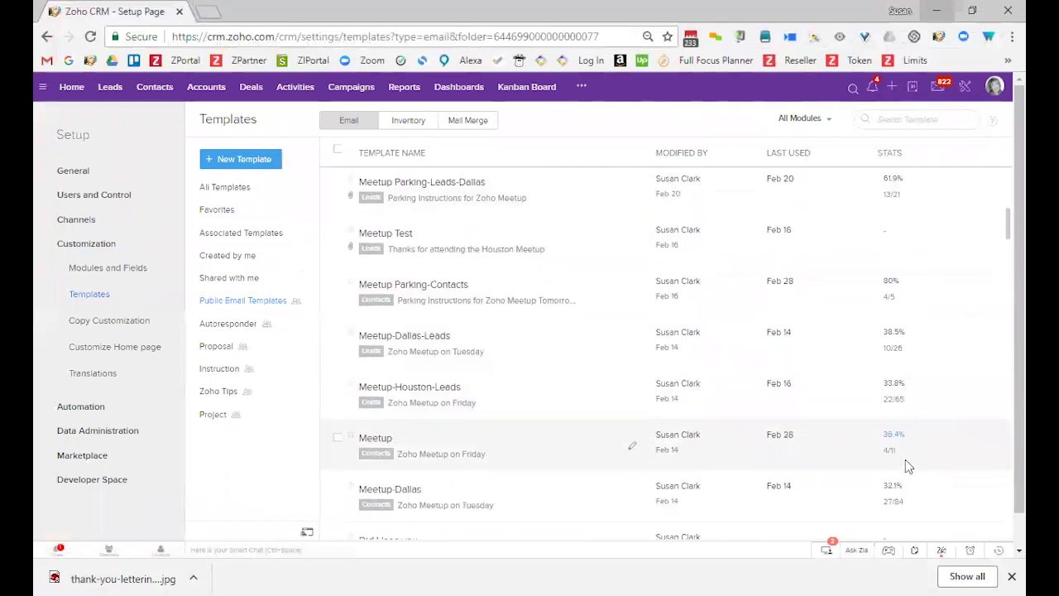
click(891, 332)
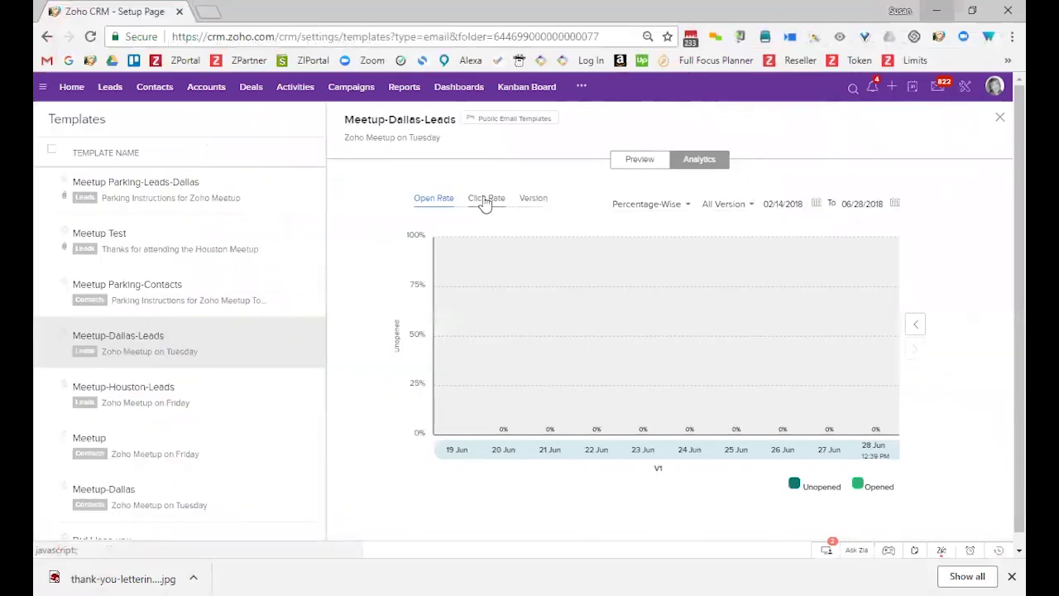
click(534, 200)
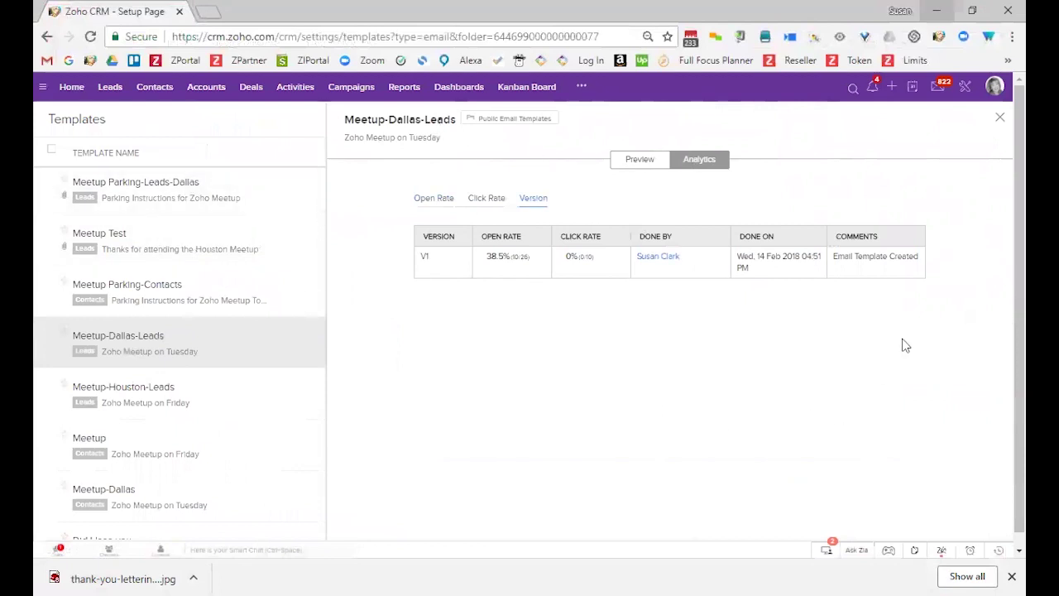
click(1000, 119)
Reopen the "Thank you demo" template for editing and paste the paragraph about copying a template from another platform below the user signature.
scroll(662, 347, down, 3)
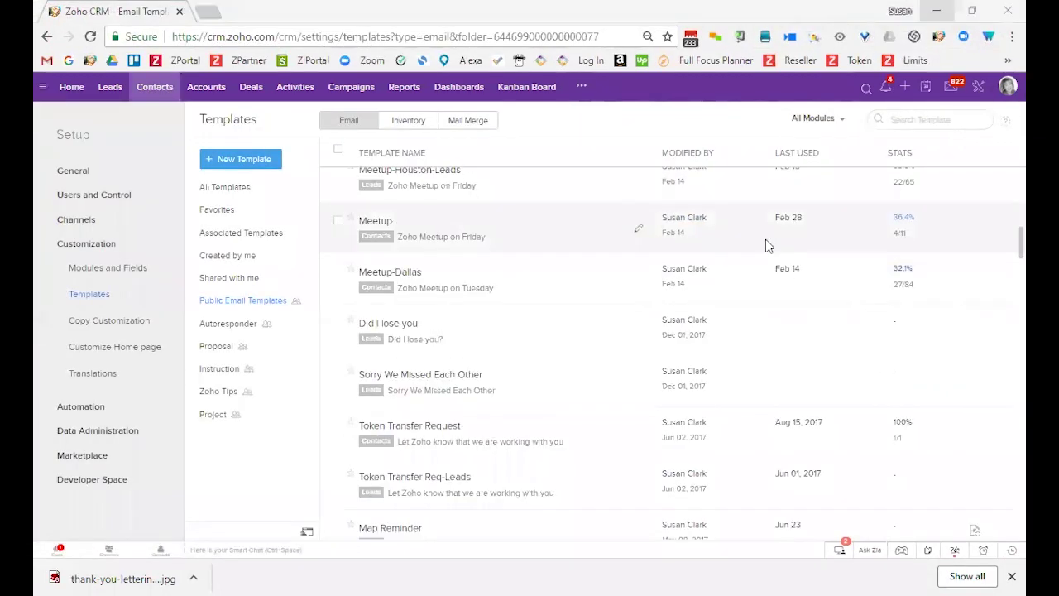
scroll(764, 243, up, 10)
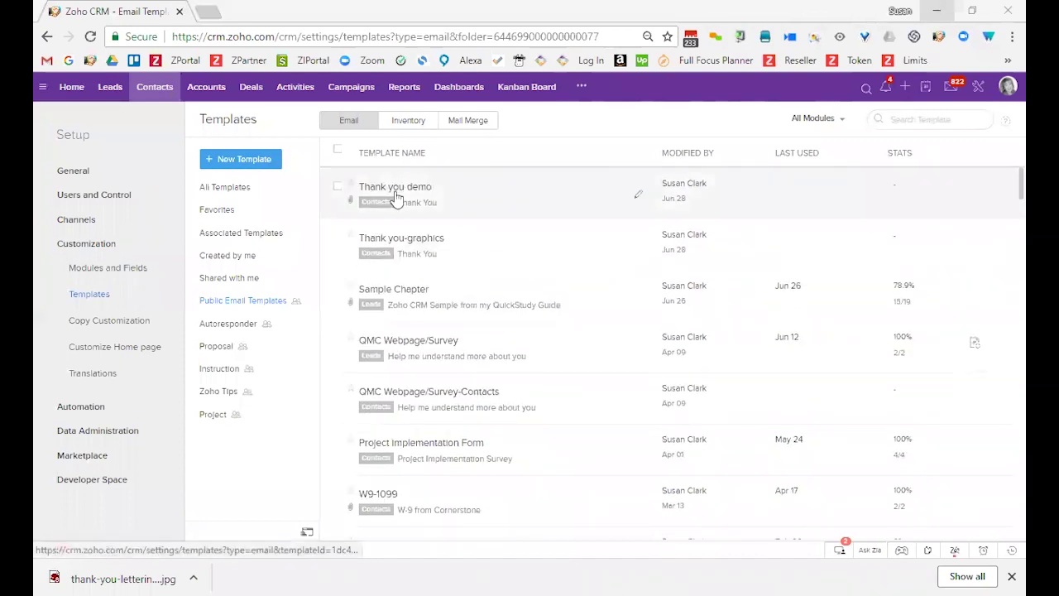
click(402, 190)
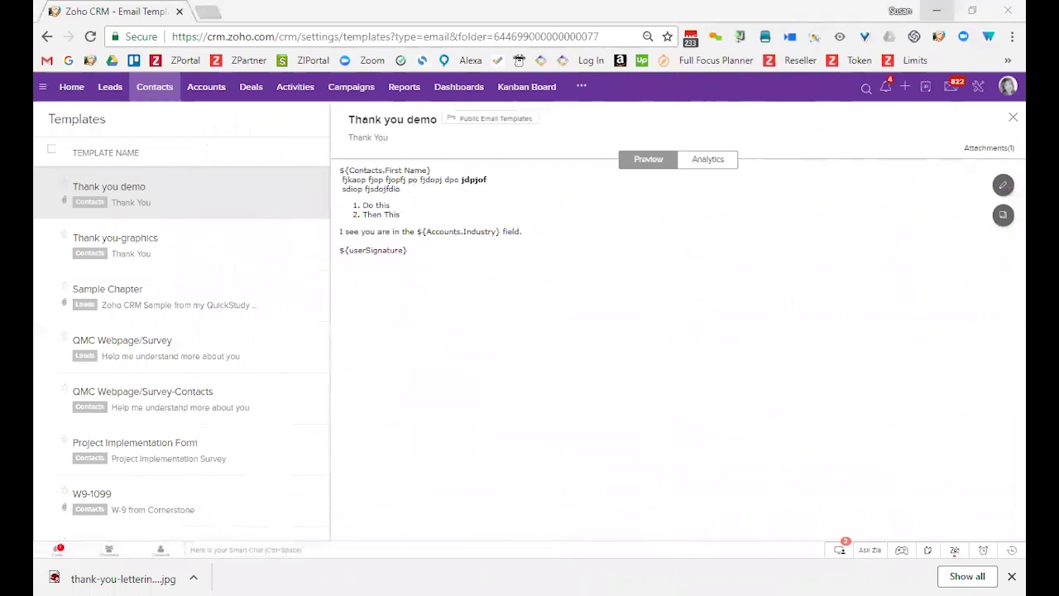
click(486, 270)
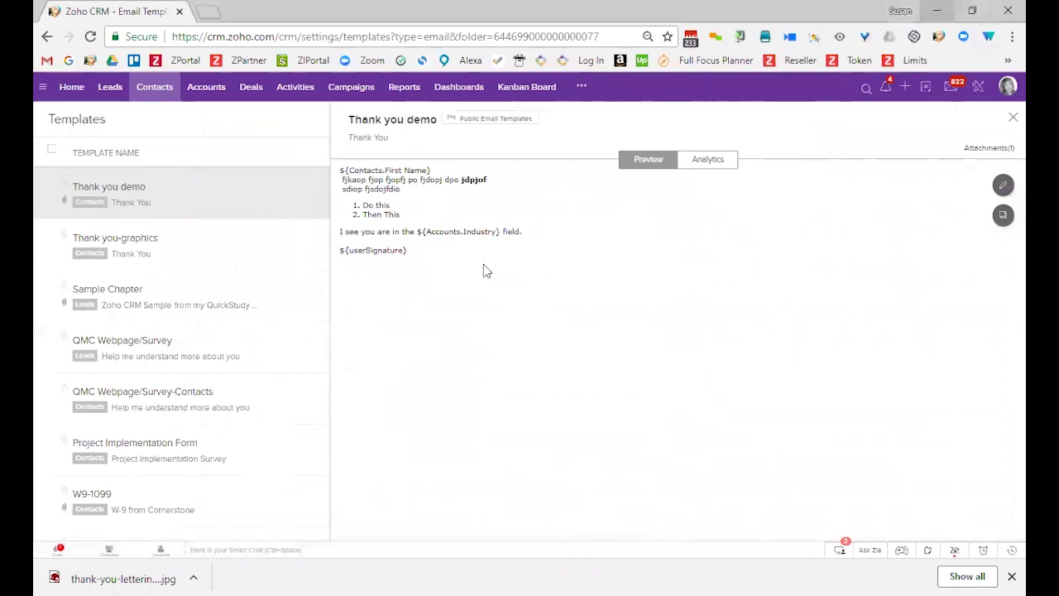
click(1002, 187)
text(If you want to copy a template from another platform (e.g. MS Word), it is best to either paste it into Notepad first and then copy and paste into this template. OR you can paste into this template then click the <<Plain Text hyperlink at the end of the Toolbar. It will remove all extraneous code. Then you can return to >>Rich Text and add formatting as desired.)
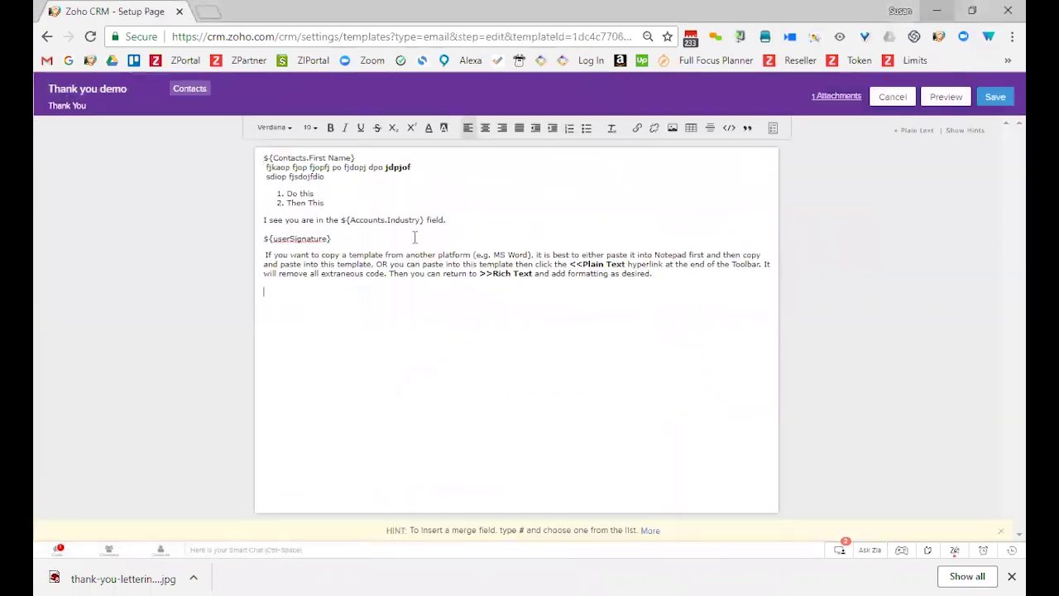
Convert the template body to plain text to strip its formatting, and switch it back to rich text.
click(919, 132)
click(596, 163)
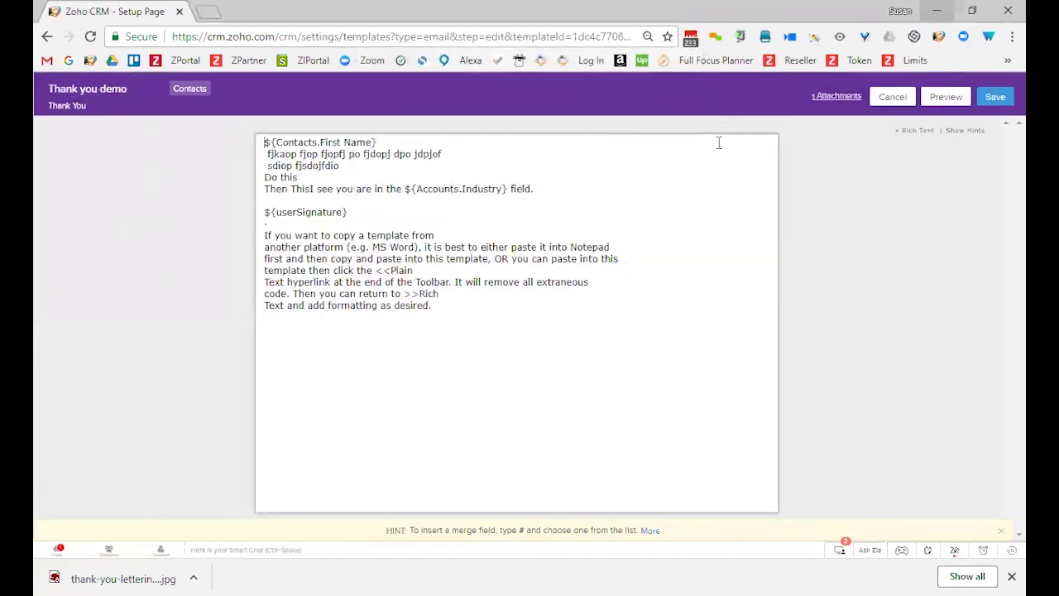
click(913, 131)
Remove the stray line breaks between the first lines of the pasted paragraph.
click(411, 231)
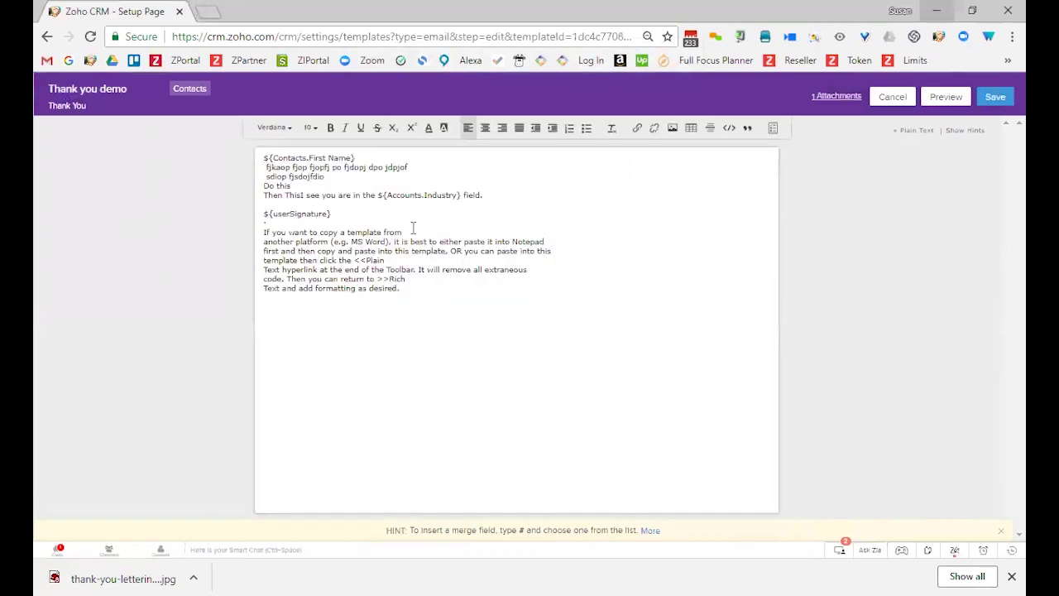
key(Delete)
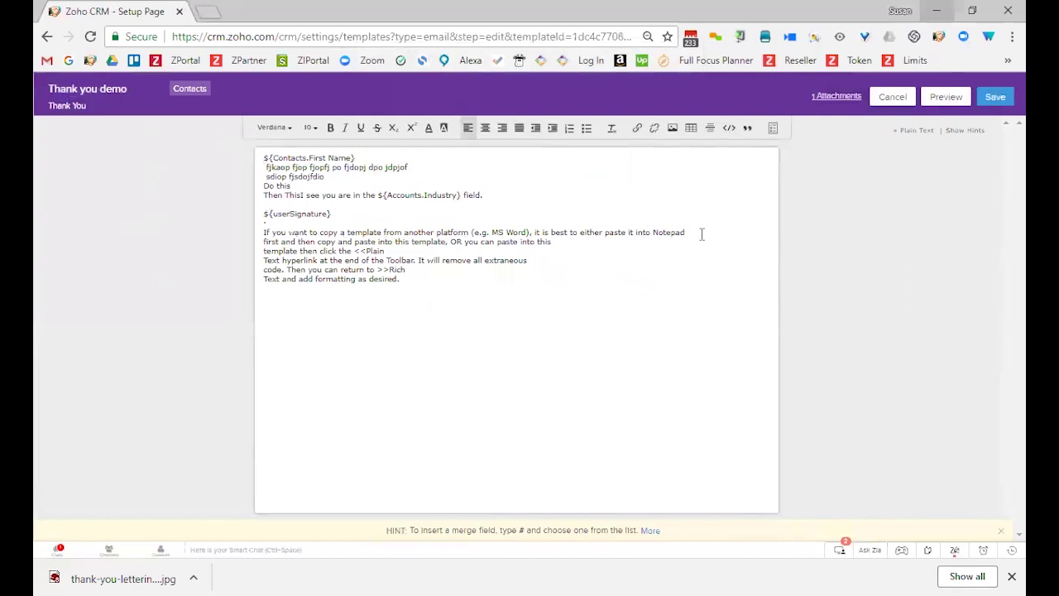
key(Delete)
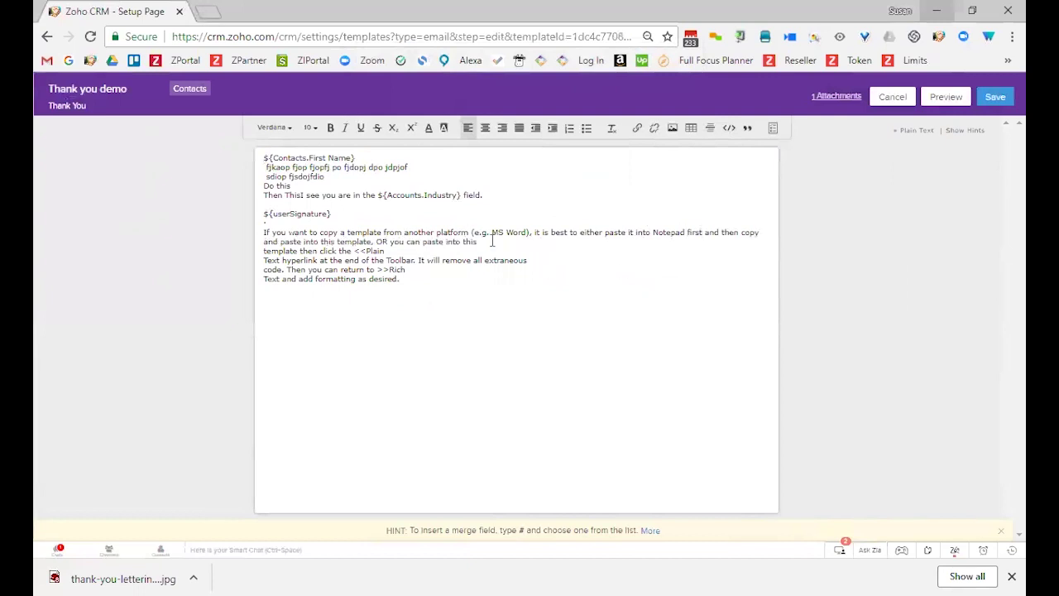
key(Delete)
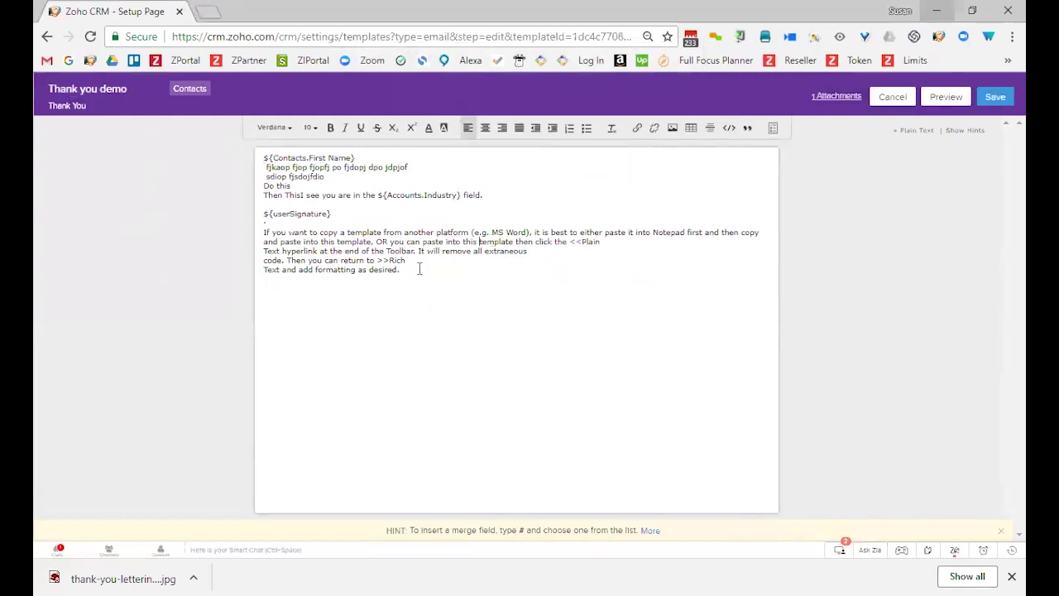
Delete the whole pasted paragraph from below the user signature.
drag(401, 271, 258, 236)
key(Delete)
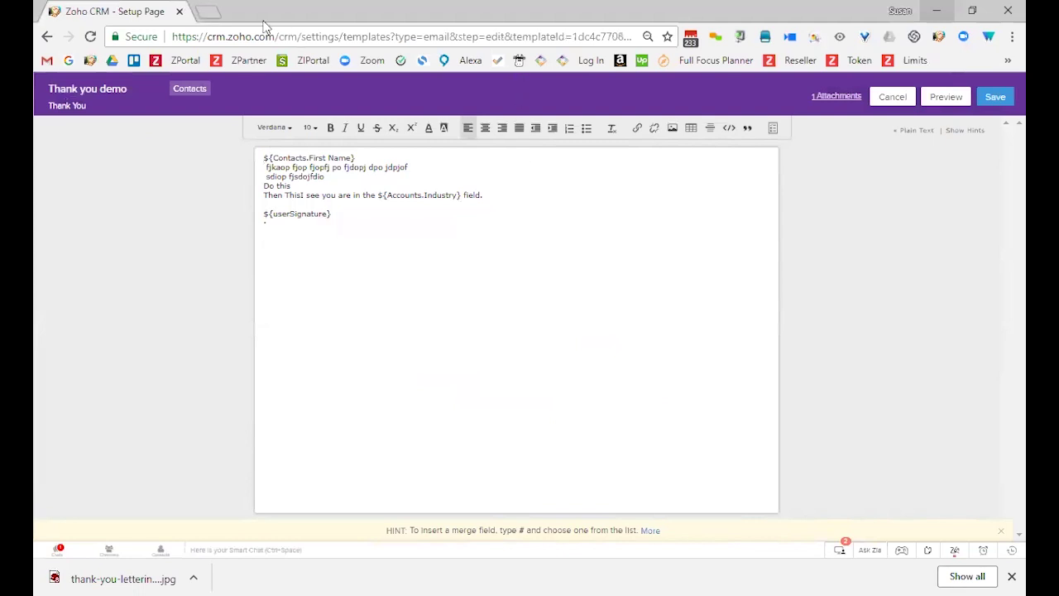
Open the same contact's record in a new browser tab and start an email using the "Thank you-Blank Template".
click(211, 12)
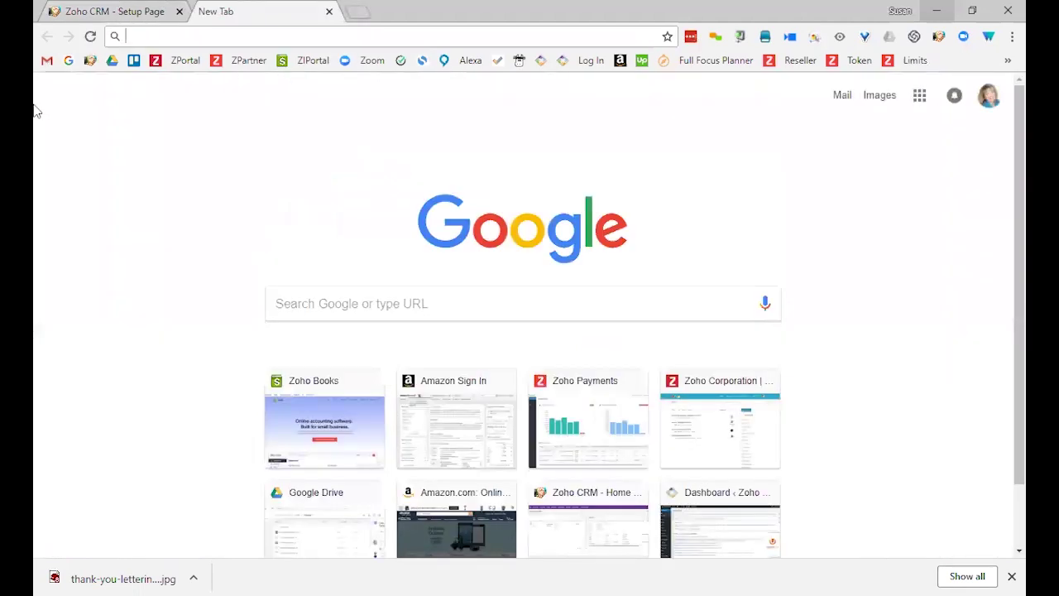
click(90, 61)
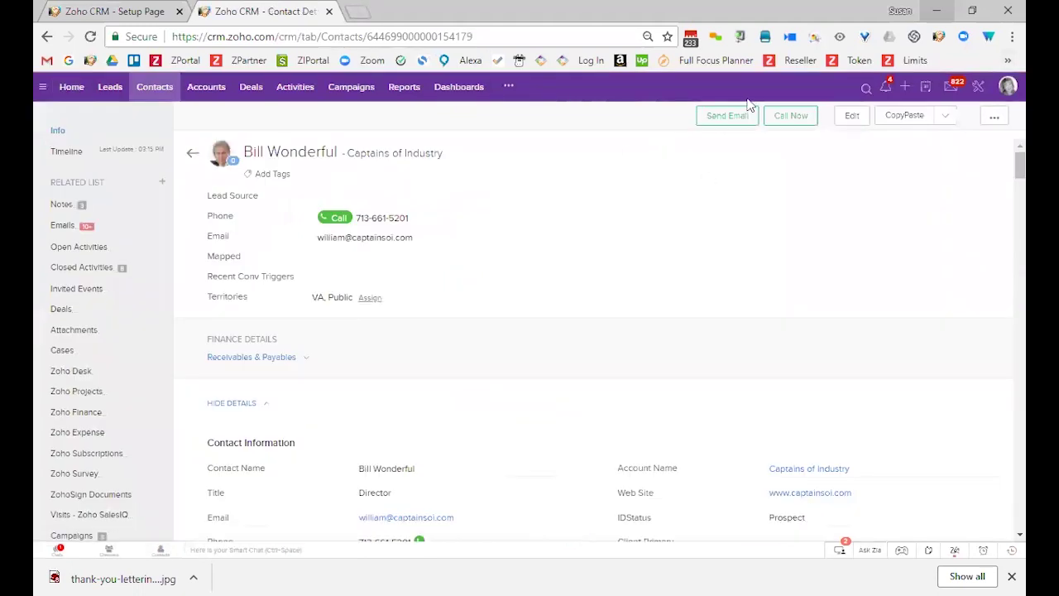
click(726, 116)
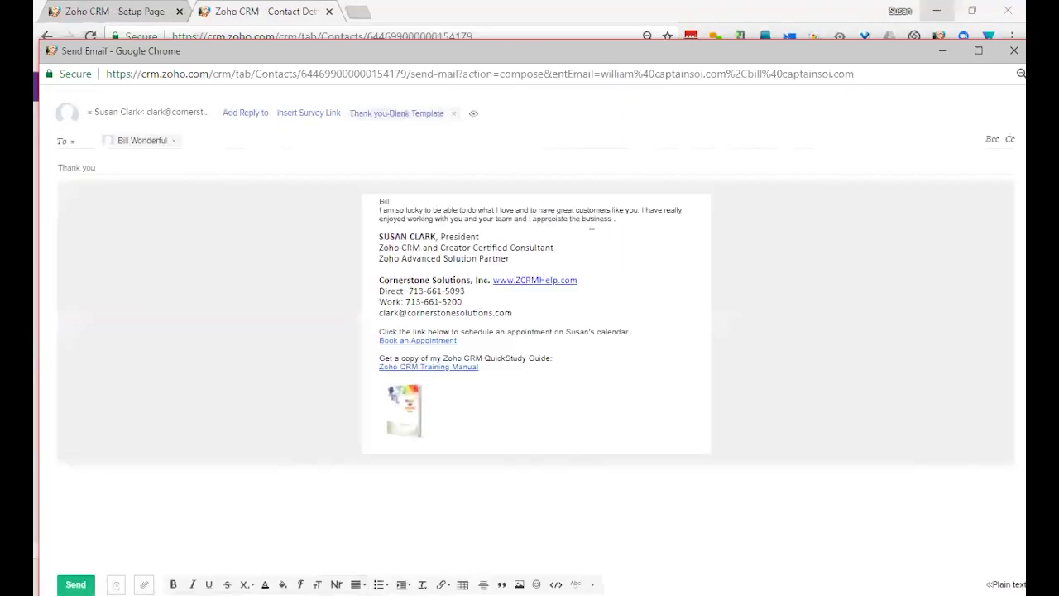
Add the sentence "Thanks for the call." at the end of the email's opening paragraph.
click(626, 220)
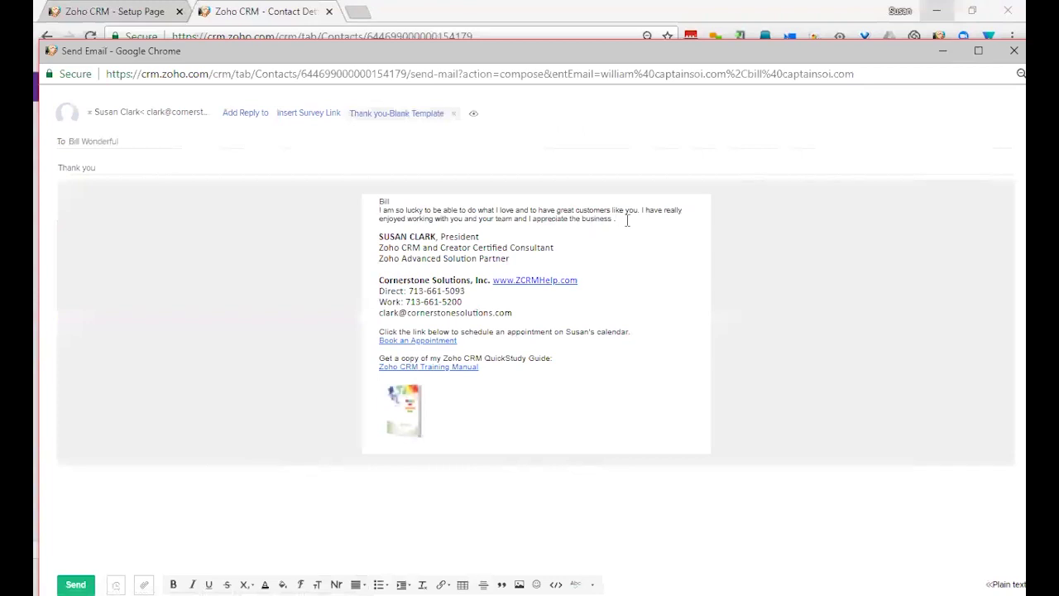
text(Thanks for the call.)
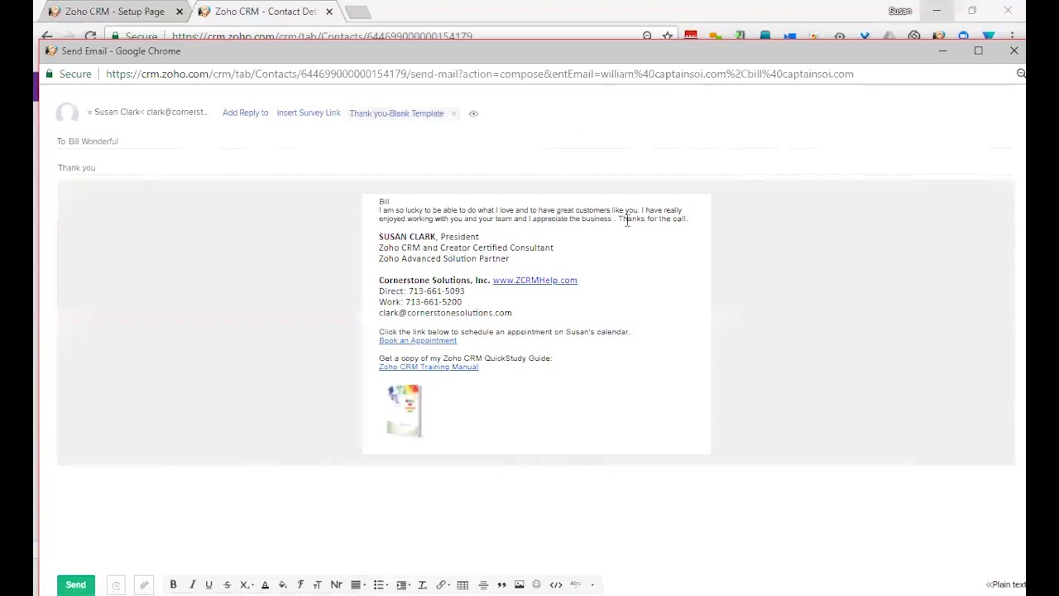
Close the email draft and open the "Thank you-graphics" template for editing from the setup page.
click(1014, 50)
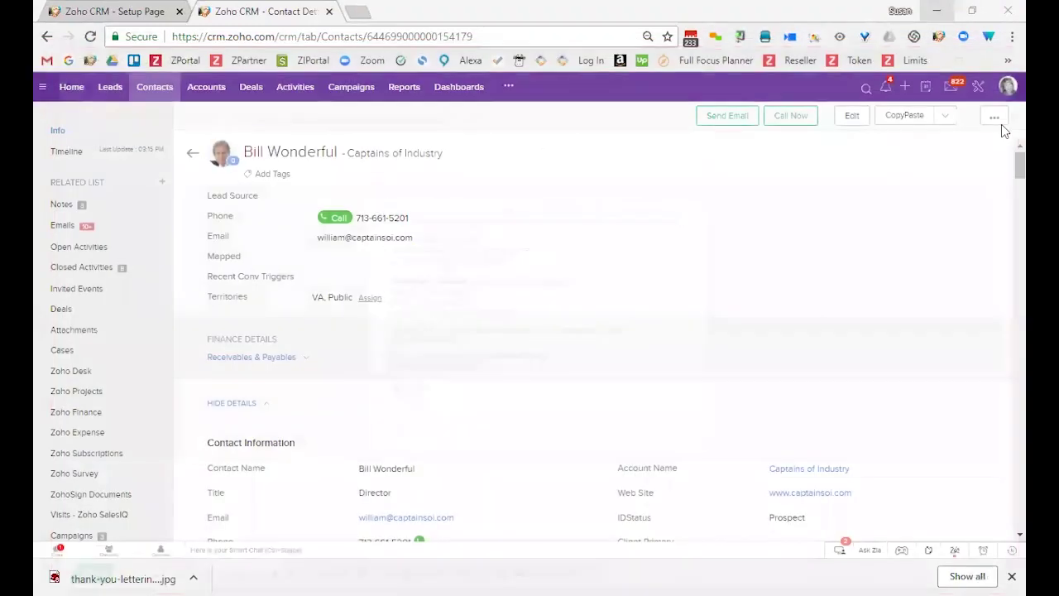
click(122, 14)
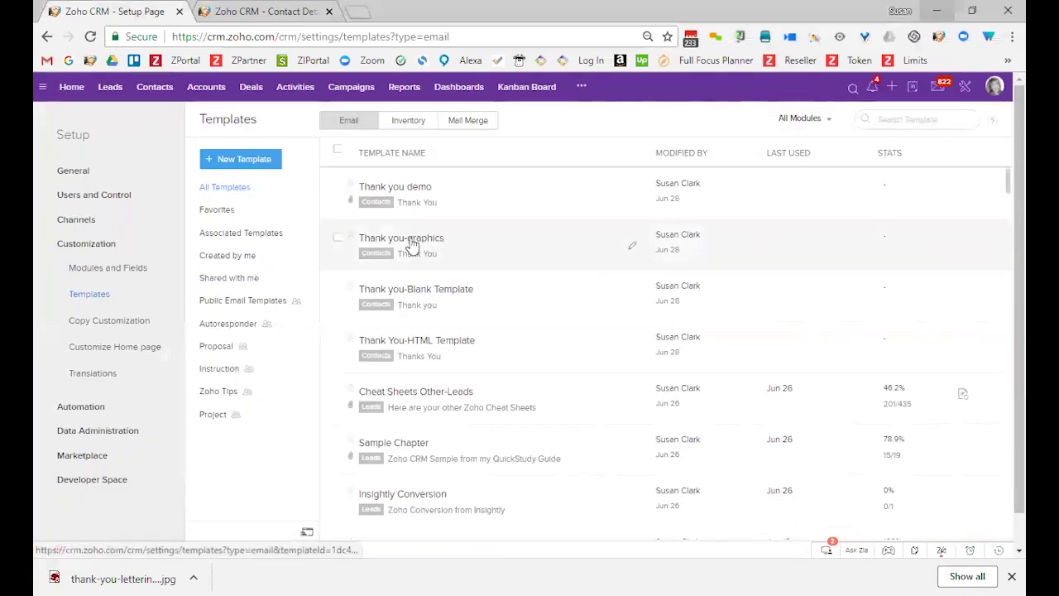
click(411, 242)
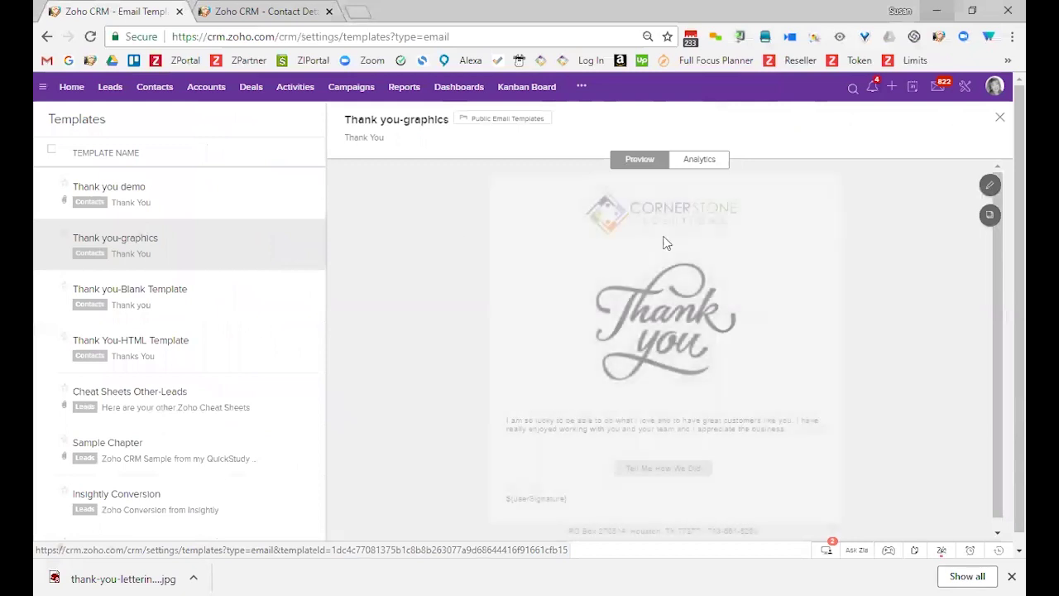
click(989, 186)
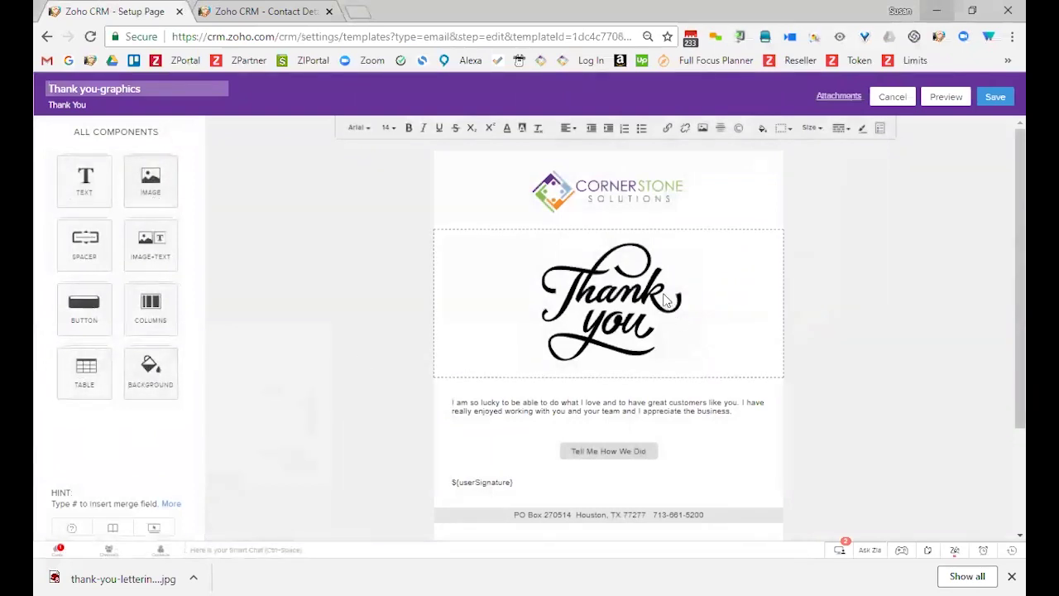
Try the Banner and Original sizes on the Cornerstone Solutions logo, and set it to Small.
click(619, 190)
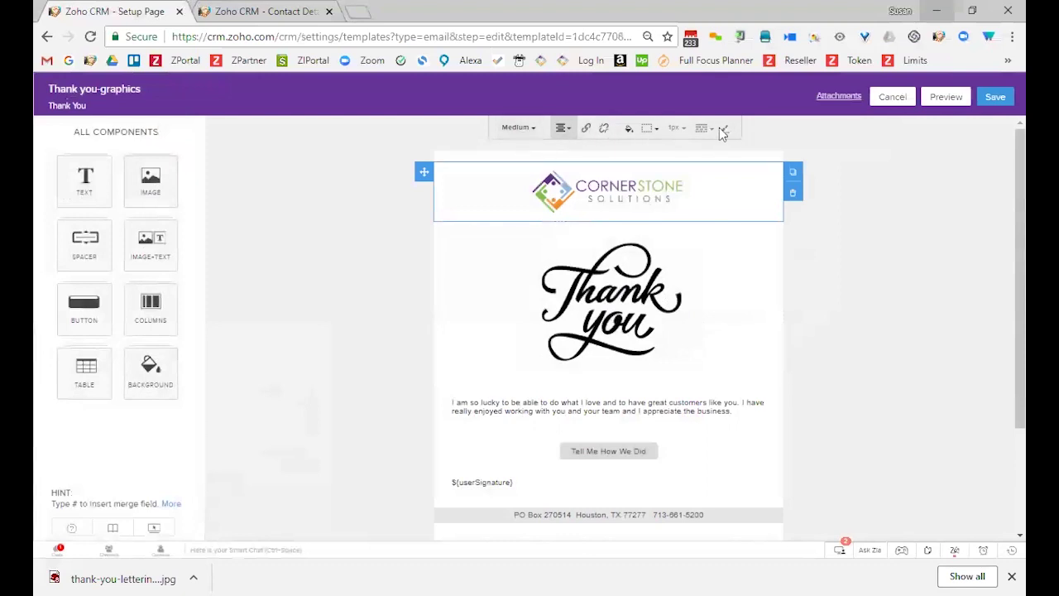
click(536, 129)
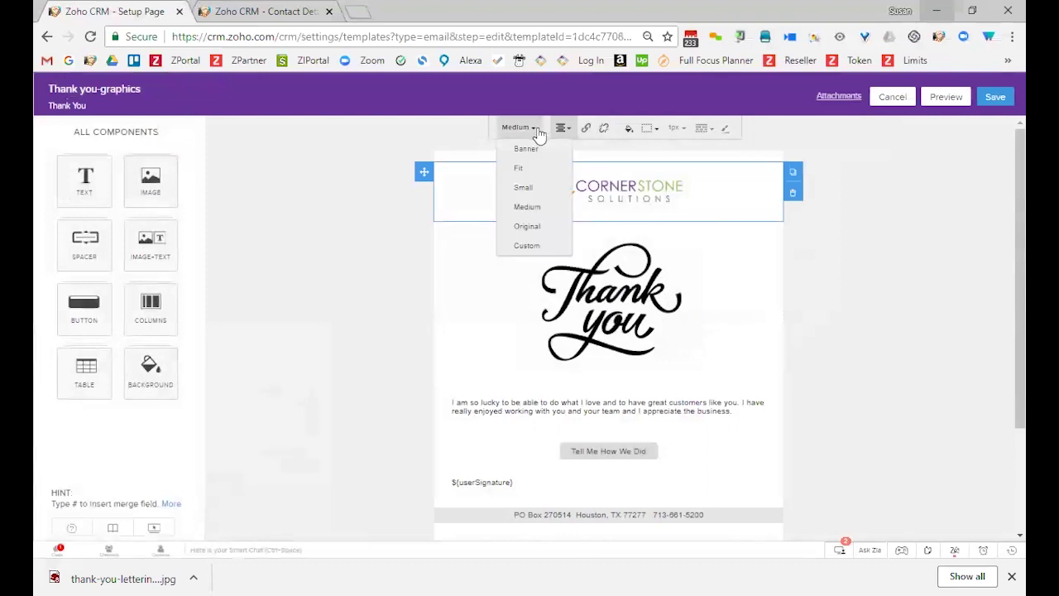
click(528, 149)
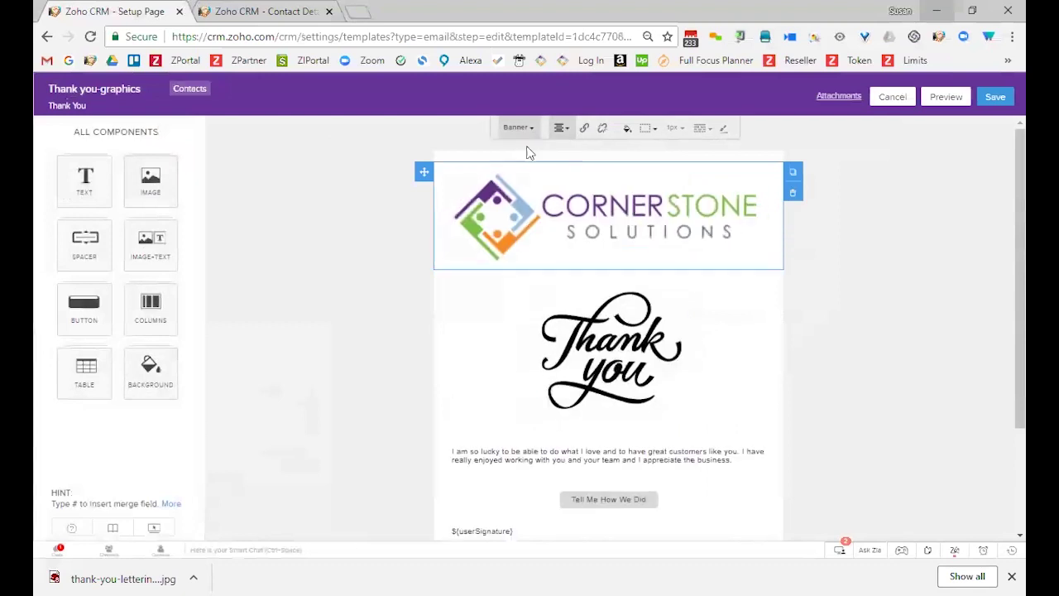
click(534, 131)
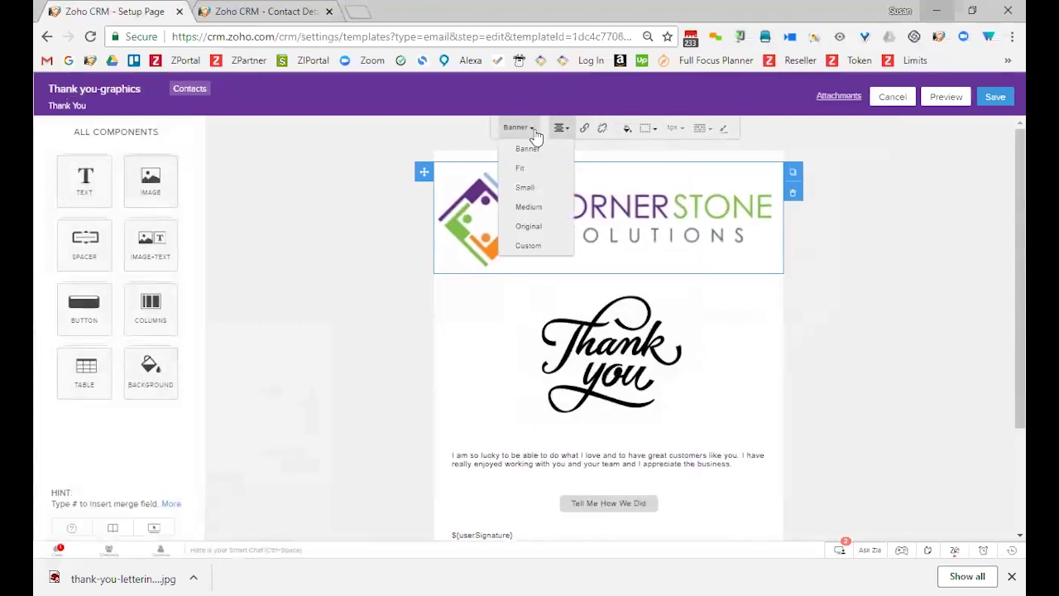
click(529, 226)
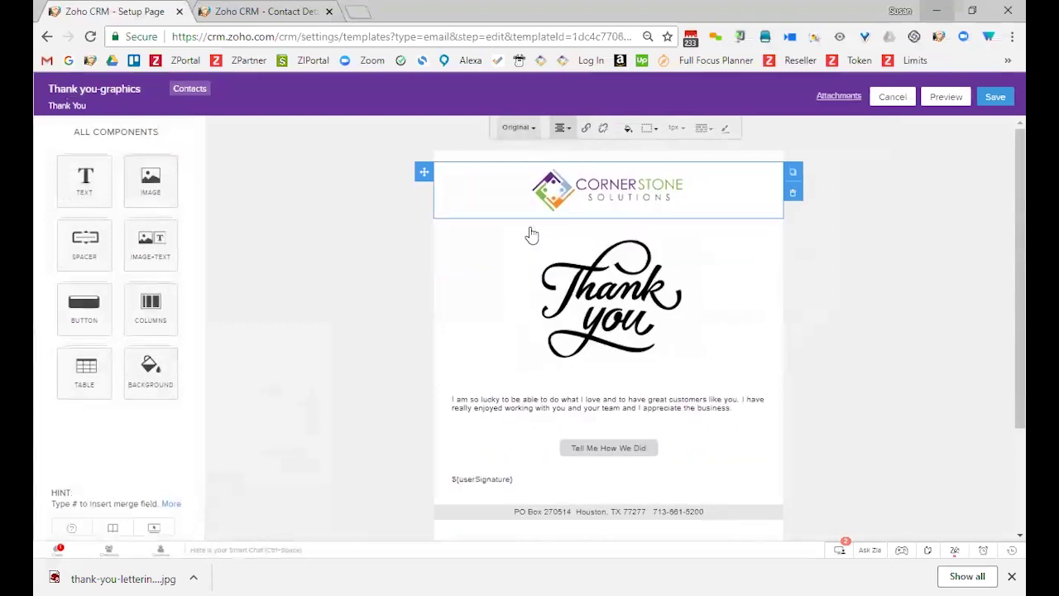
click(532, 131)
click(527, 188)
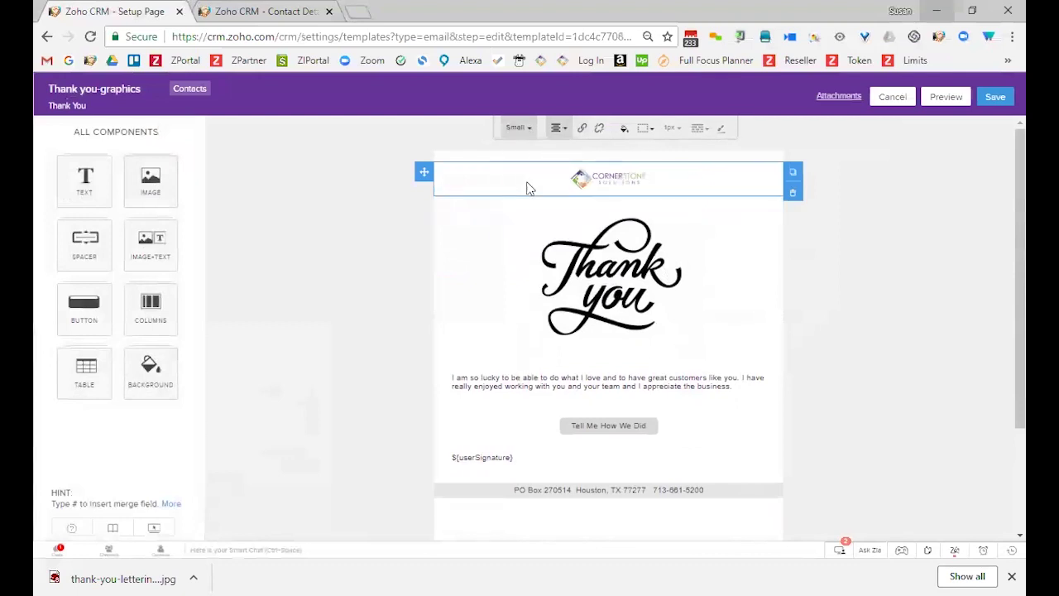
Set the "Thank you" lettering image to the Small size.
click(637, 260)
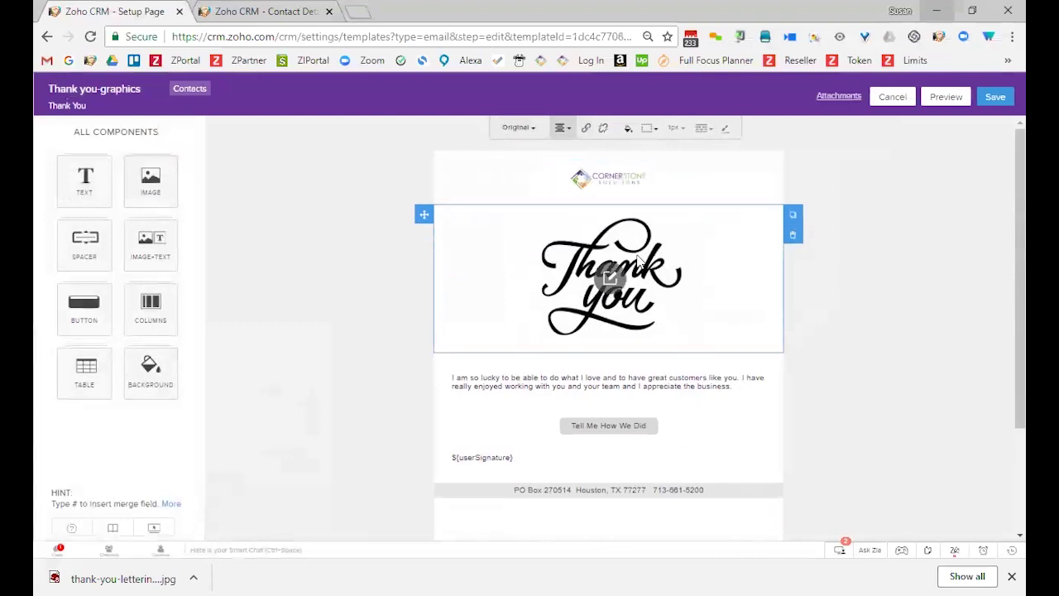
click(528, 130)
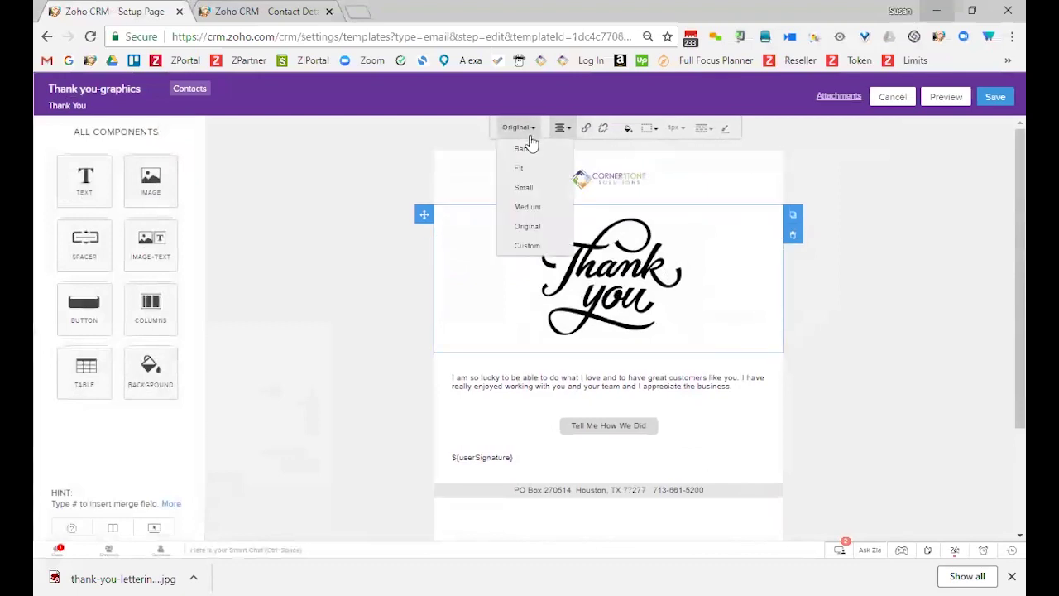
click(526, 189)
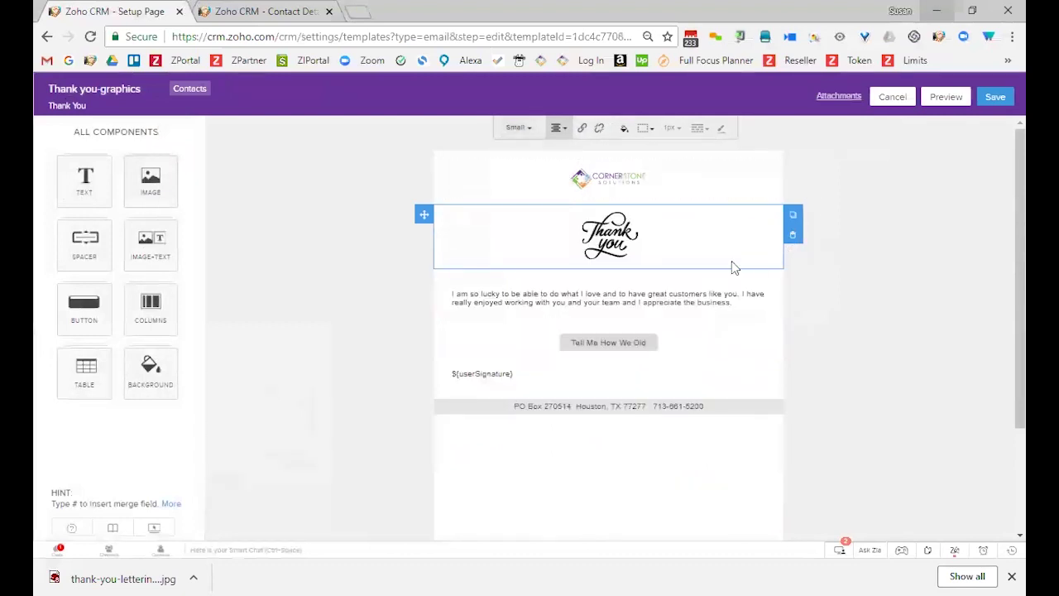
Add a three-column text, image, text block to the template and place it directly below the "Thank you" image.
click(609, 296)
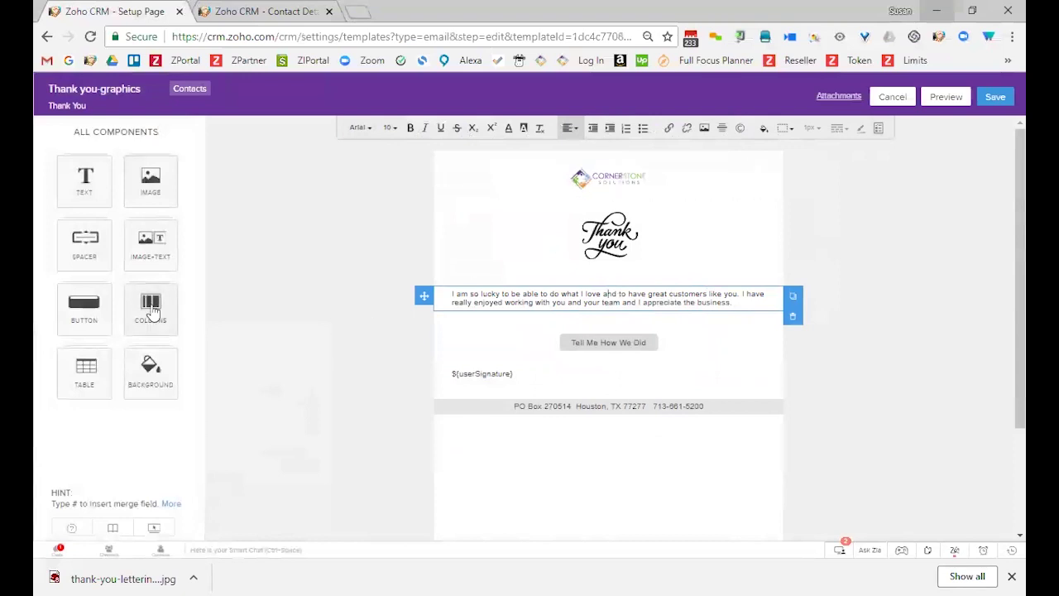
drag(150, 305, 393, 341)
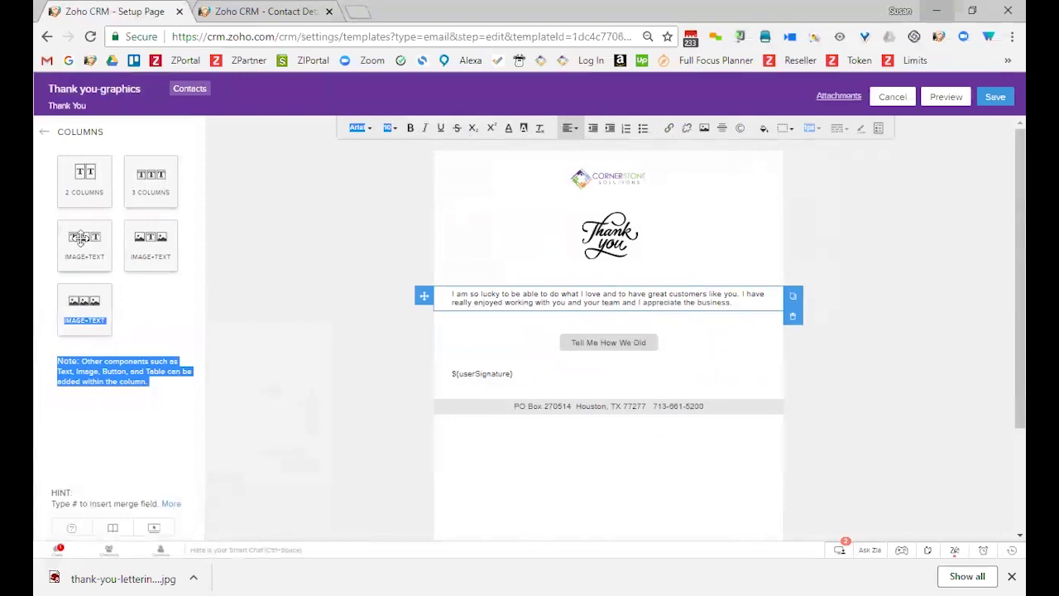
drag(80, 239, 579, 447)
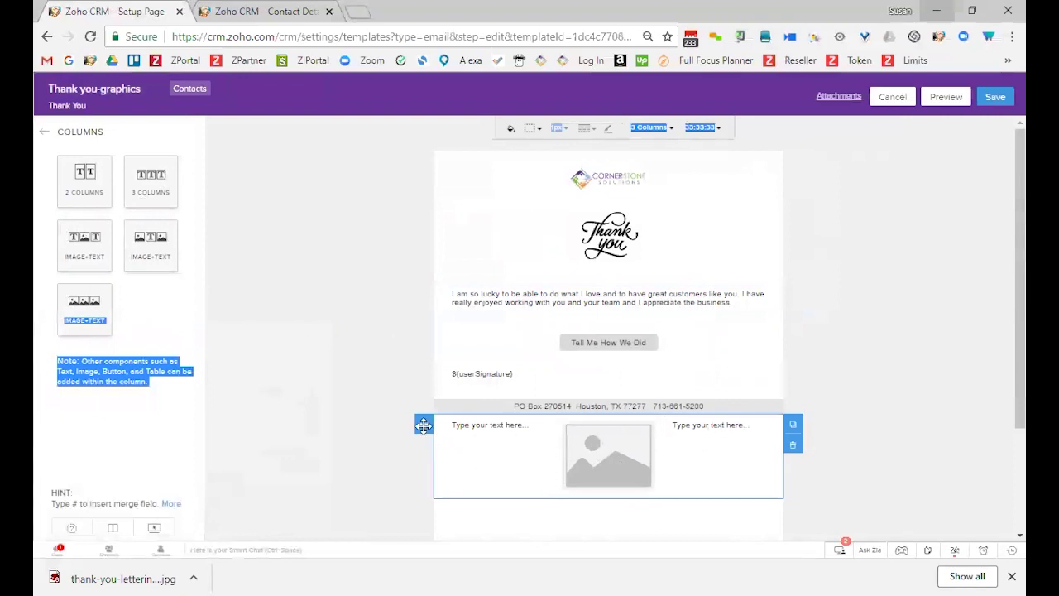
drag(424, 424, 406, 271)
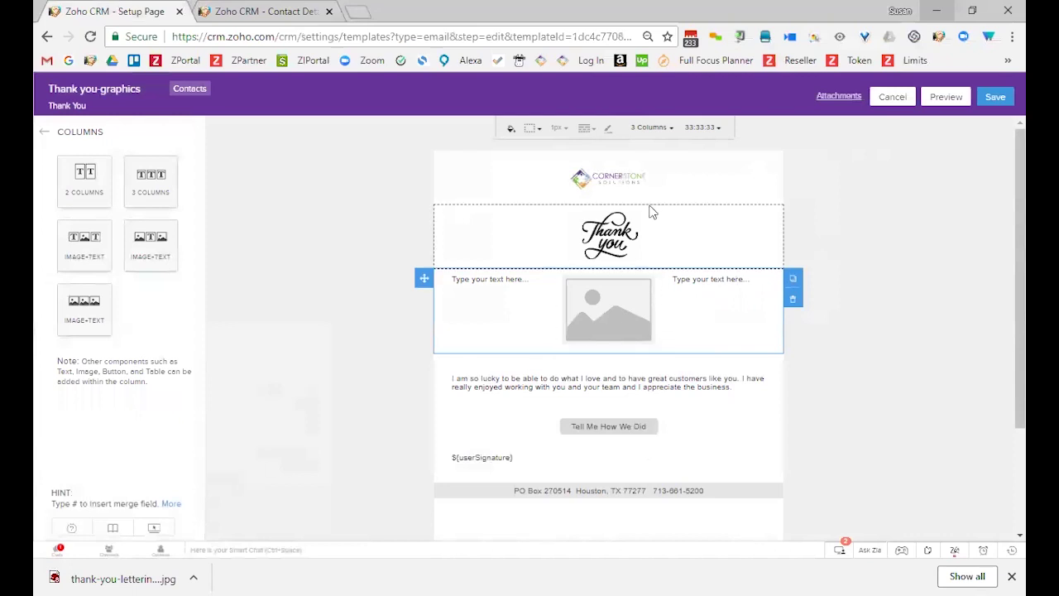
Set the column width ratio of the three-column block to 25:50:25 and review the other ratio options.
click(666, 129)
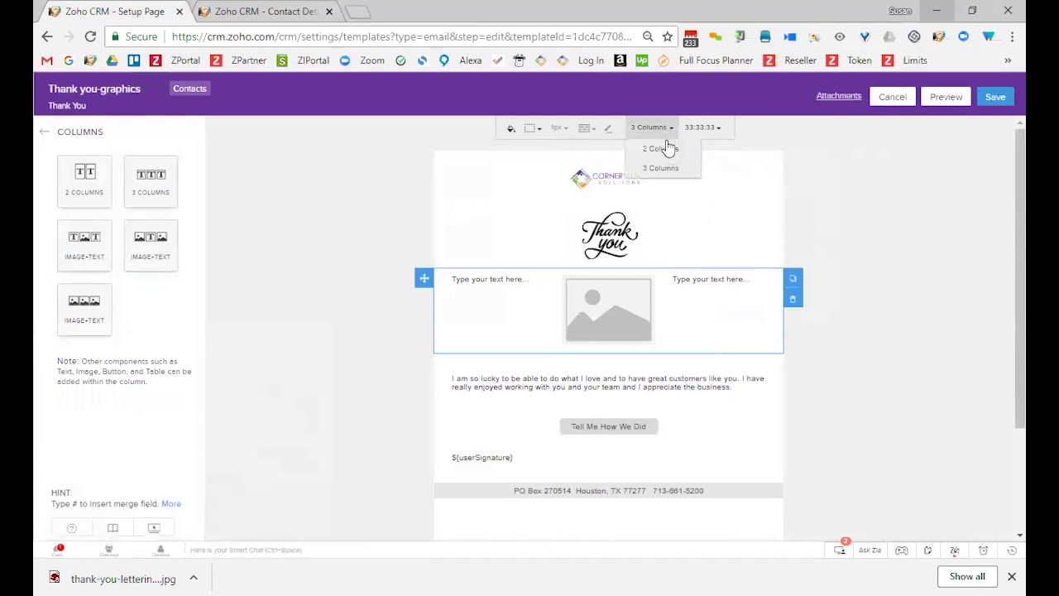
click(720, 129)
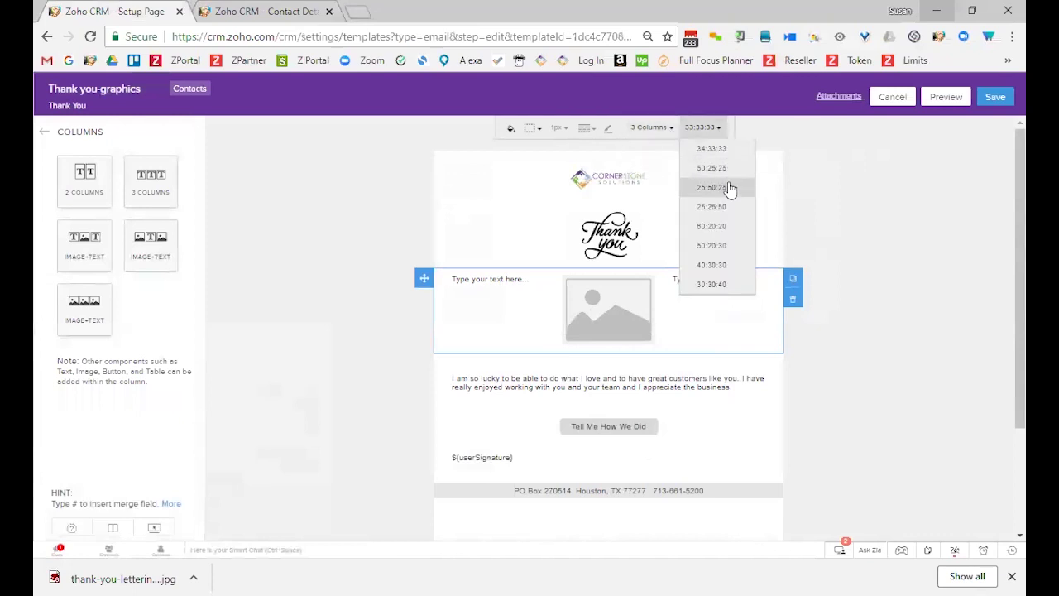
click(727, 188)
click(714, 132)
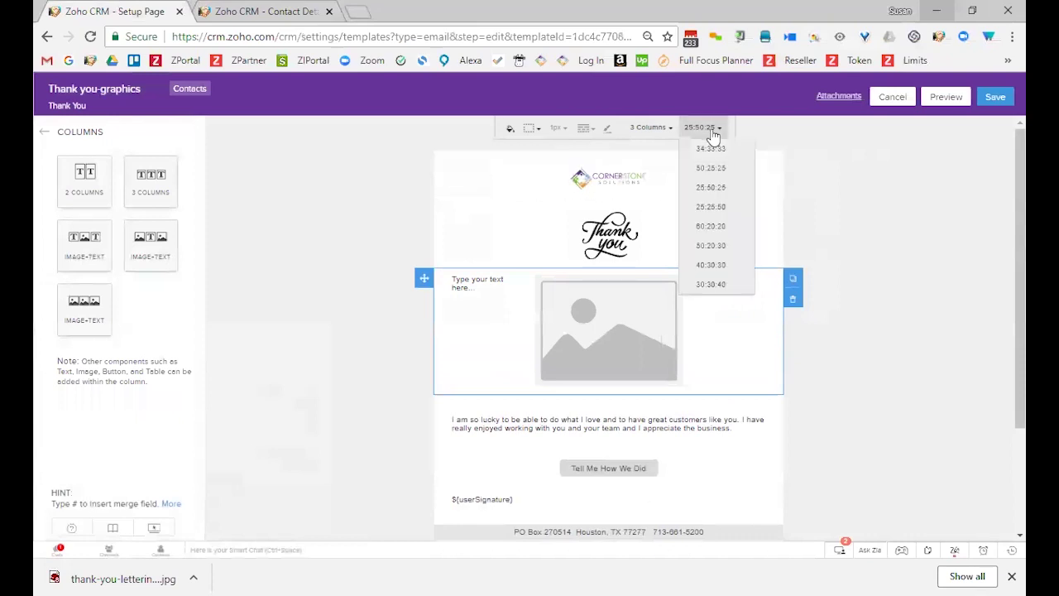
click(724, 257)
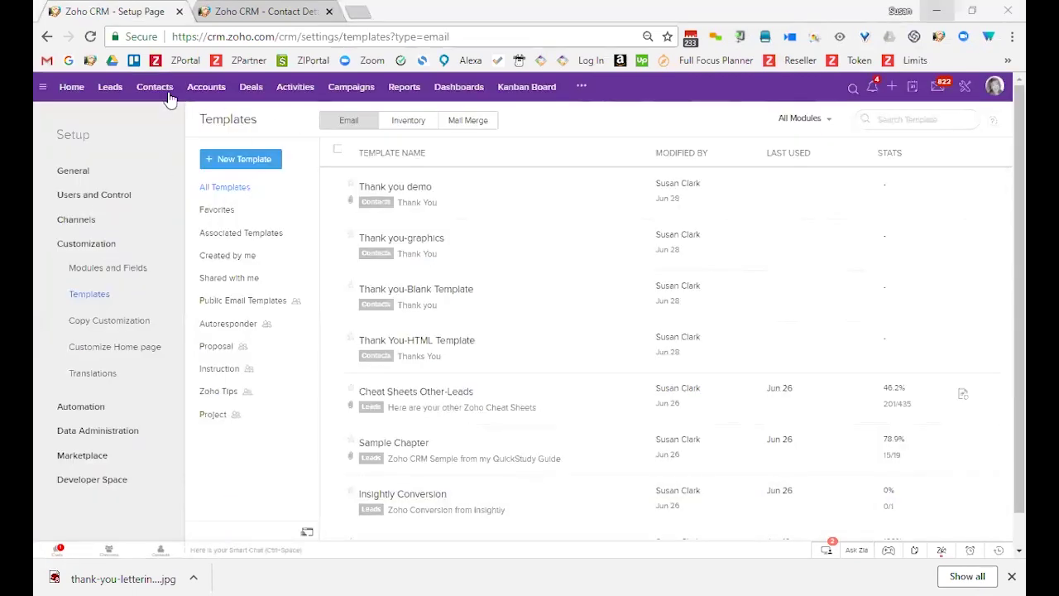
Go to the Contacts list, try selecting all contacts at once, and clear the selection.
click(158, 88)
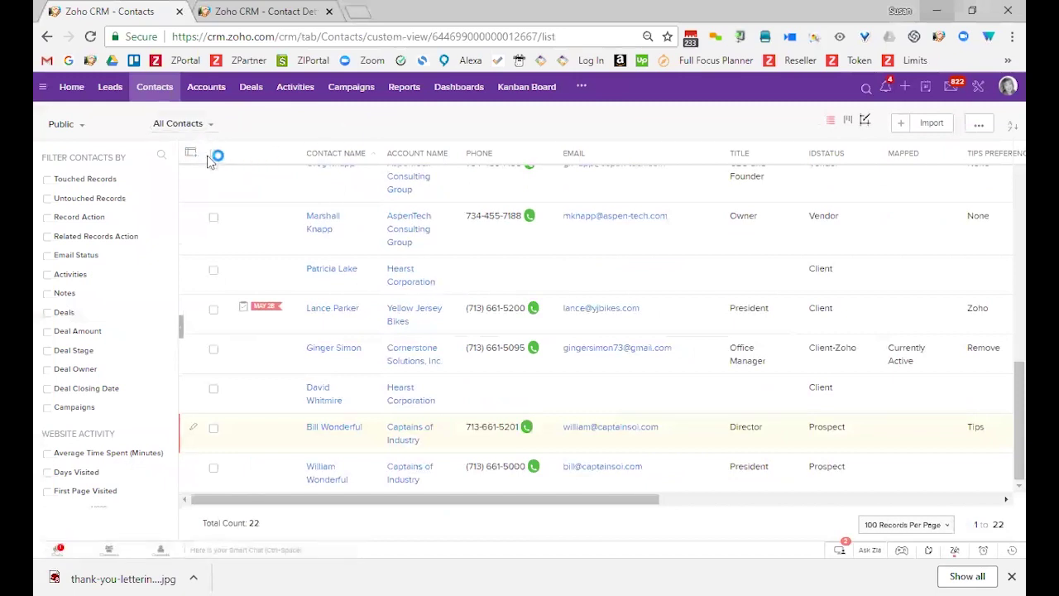
click(214, 153)
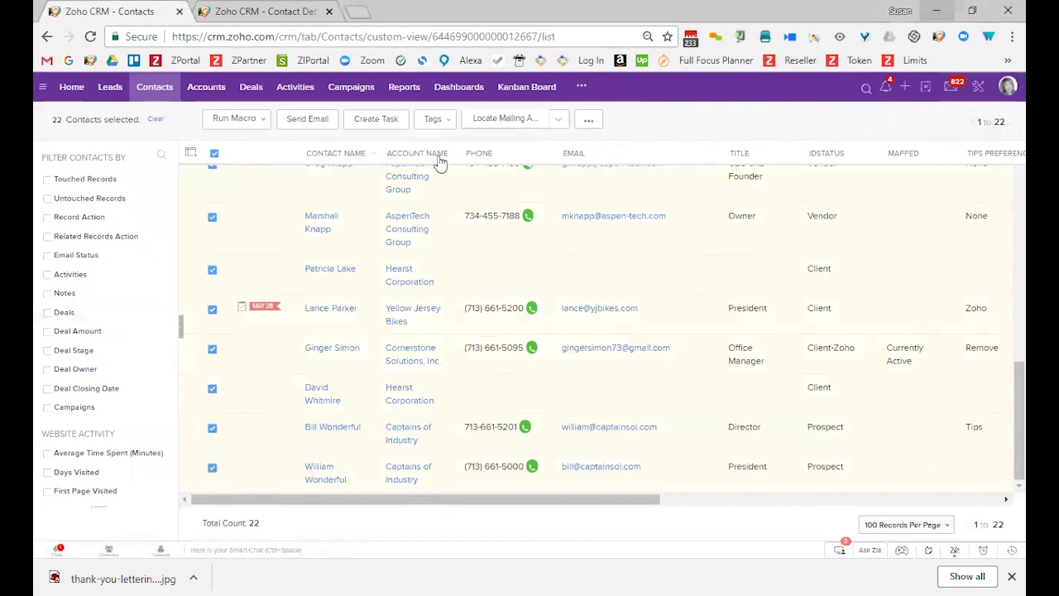
click(215, 153)
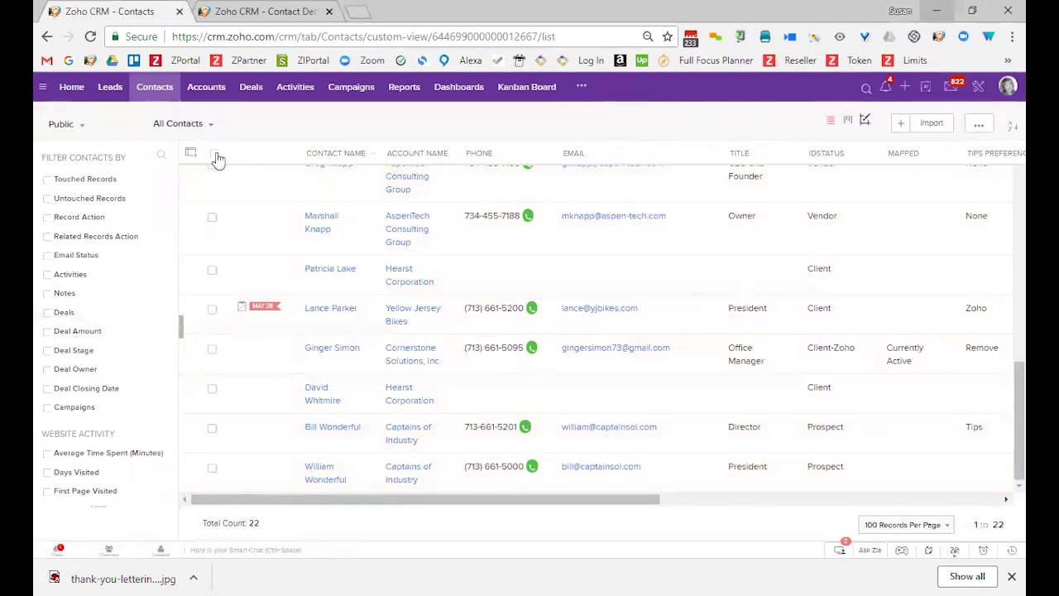
click(214, 154)
click(214, 154)
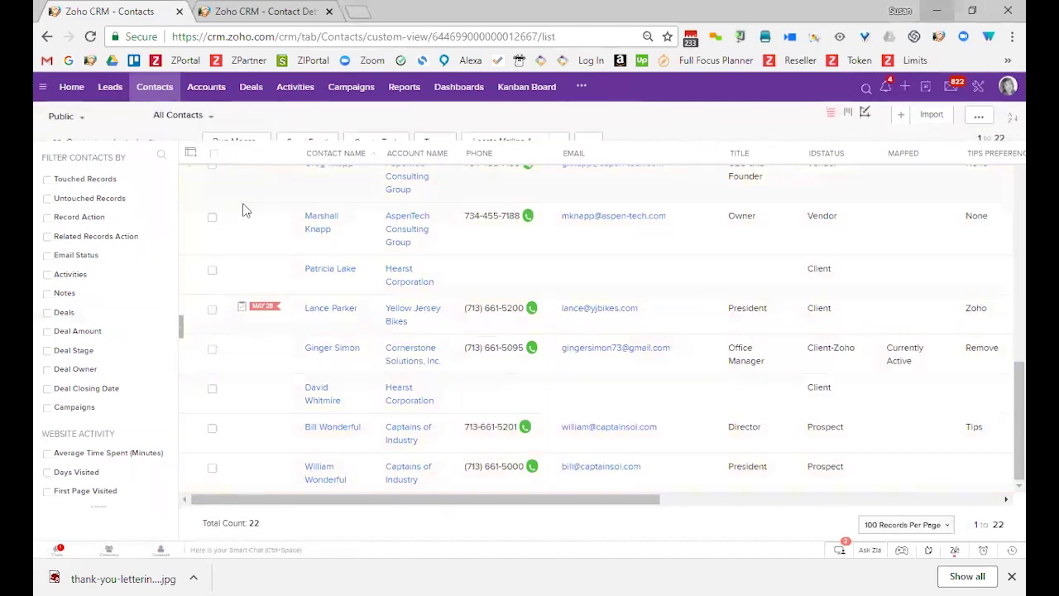
Select the AspenTech Consulting Group owner, the Hearst Corporation contact directly below, and the Cornerstone Solutions office manager.
click(212, 217)
click(212, 269)
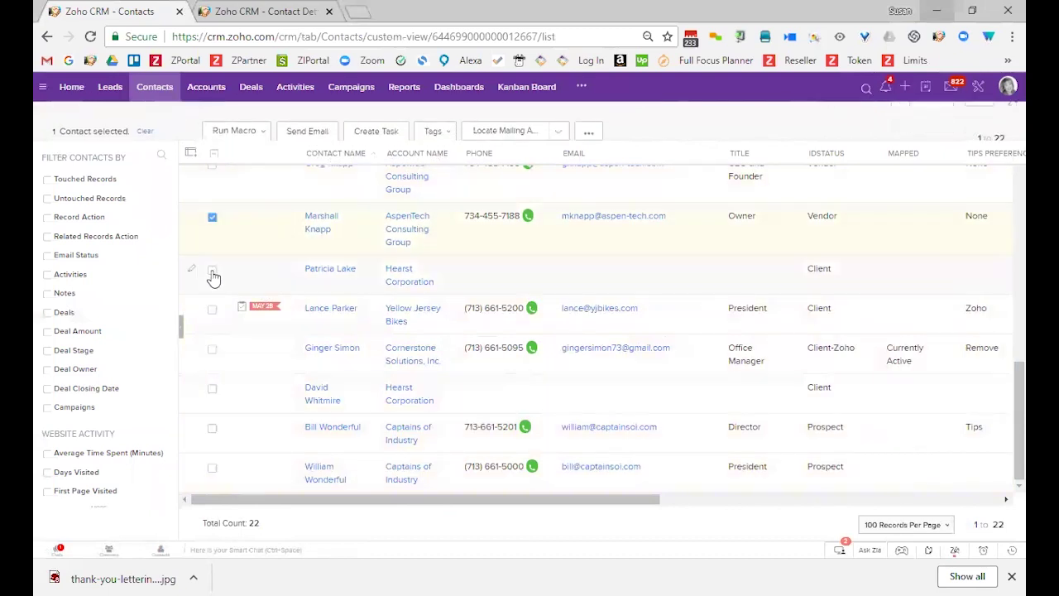
click(212, 349)
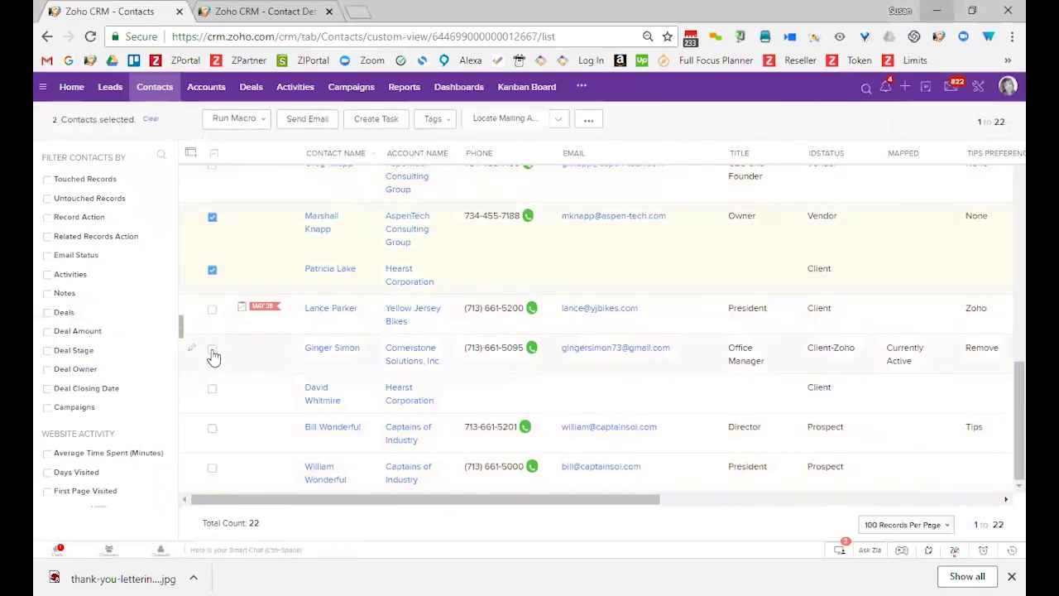
Start a mass email to the selected contacts using the "Thank you demo" template.
click(313, 121)
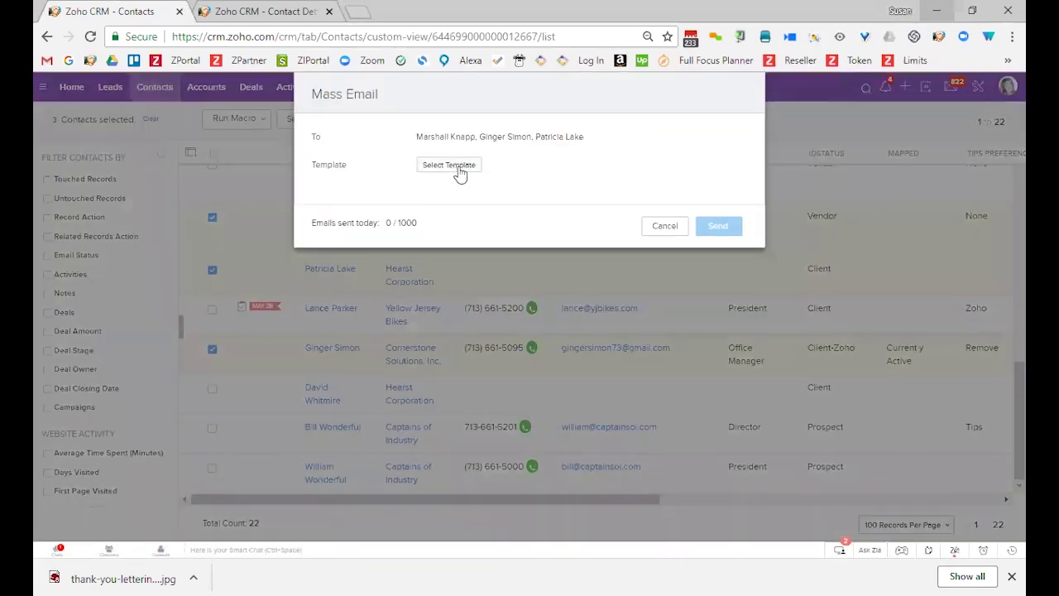
click(459, 170)
click(513, 159)
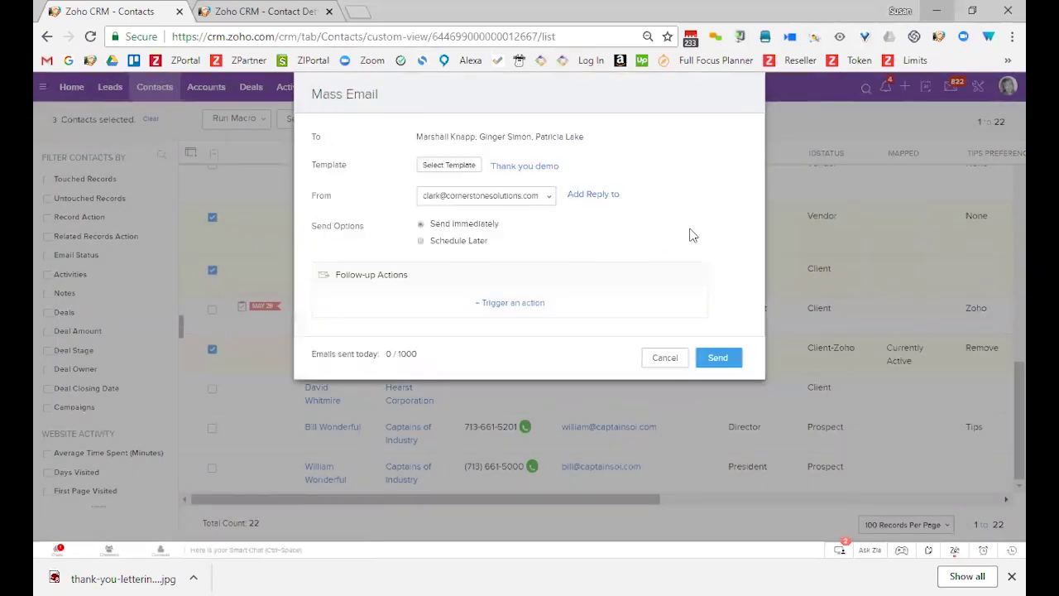
Set the mass email's sender to Record Owner's Email.
click(542, 201)
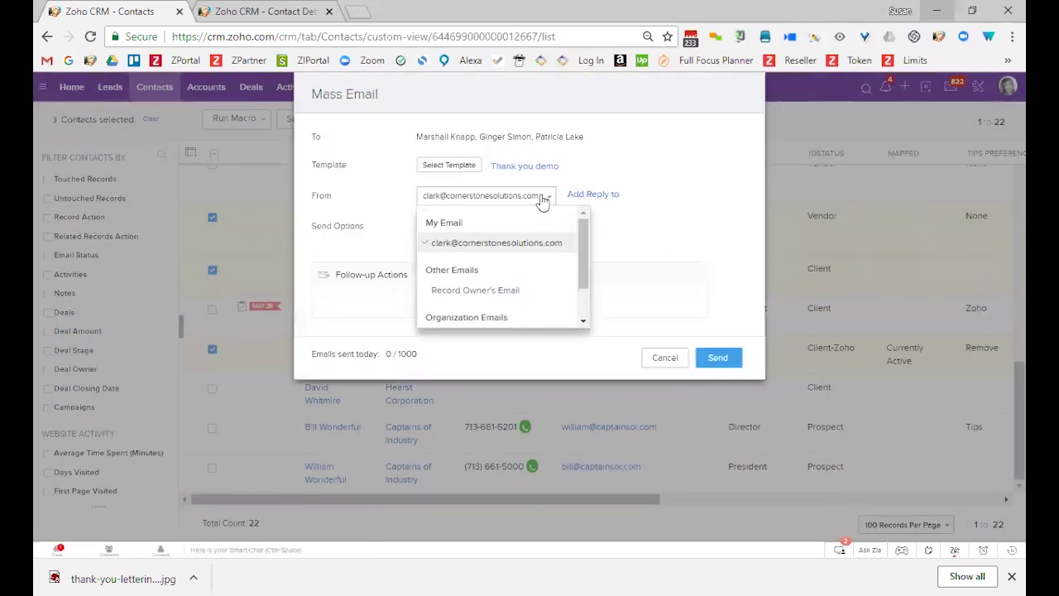
drag(582, 257, 587, 291)
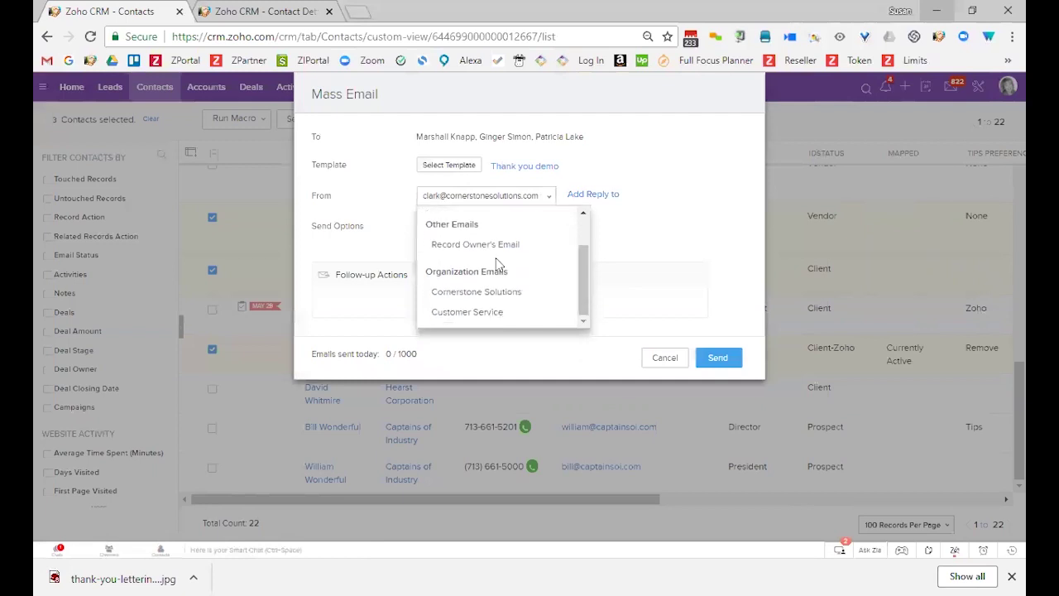
click(488, 245)
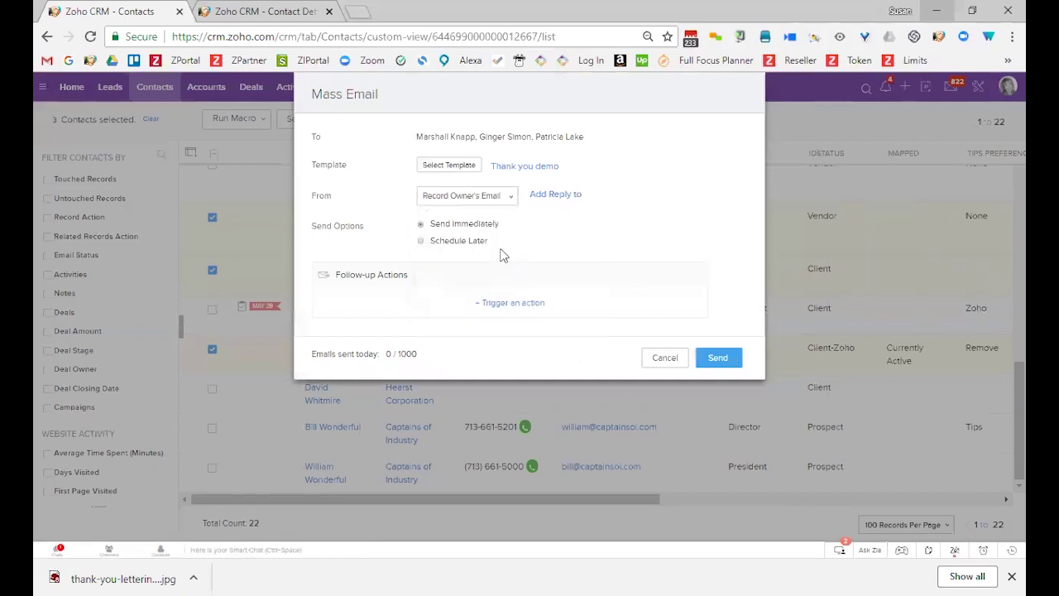
Set the mass email's sender to the Cornerstone Solutions organization email.
click(505, 199)
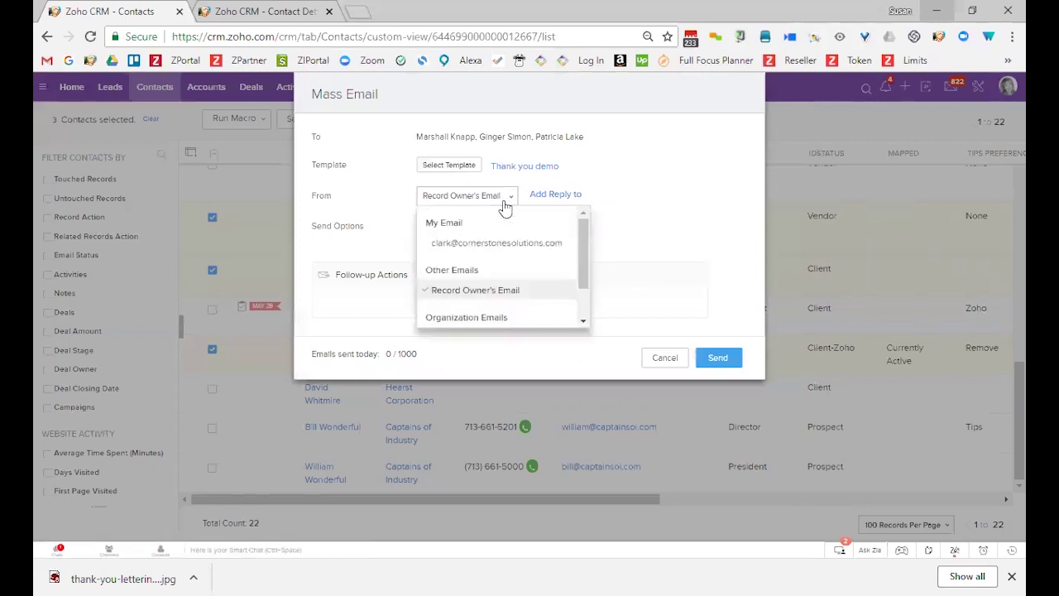
scroll(584, 284, down, 3)
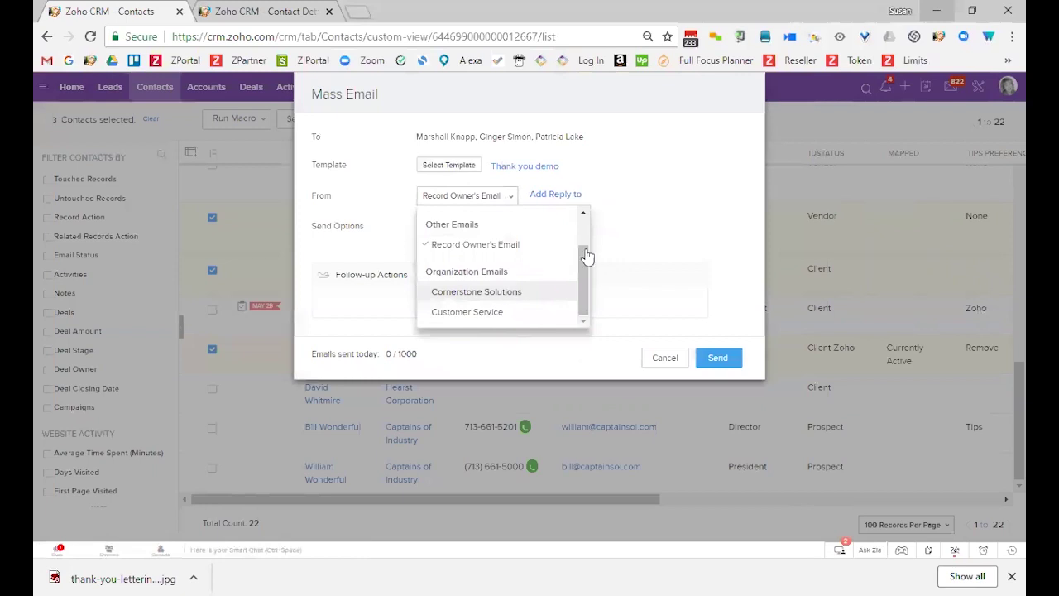
key(Return)
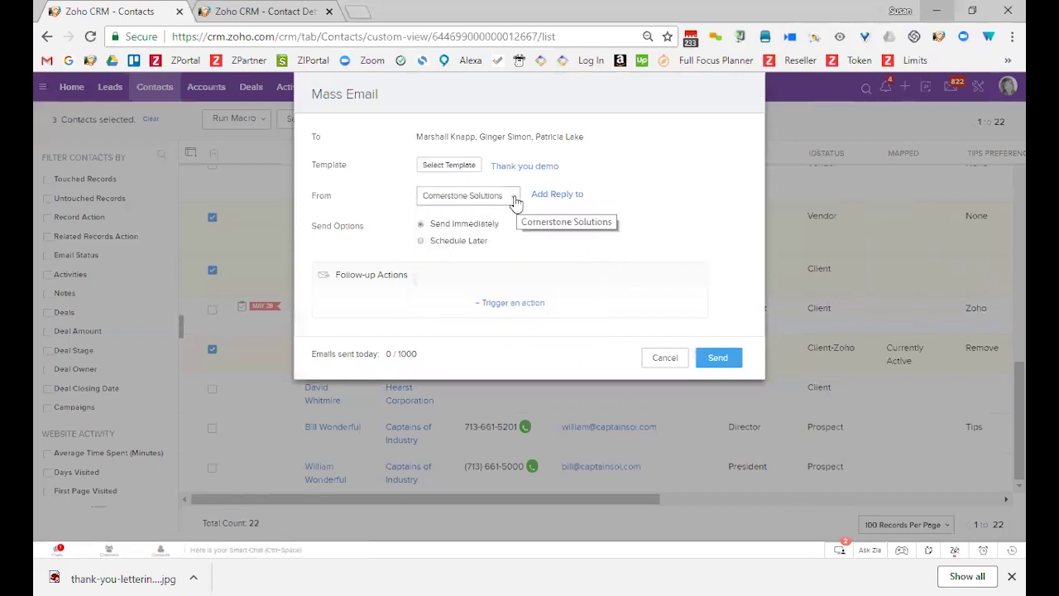
Set the mass email's sender to the individual cornerstonesolutions.com address, and switch sending to Schedule Later and back to Send Immediately.
click(516, 201)
click(531, 245)
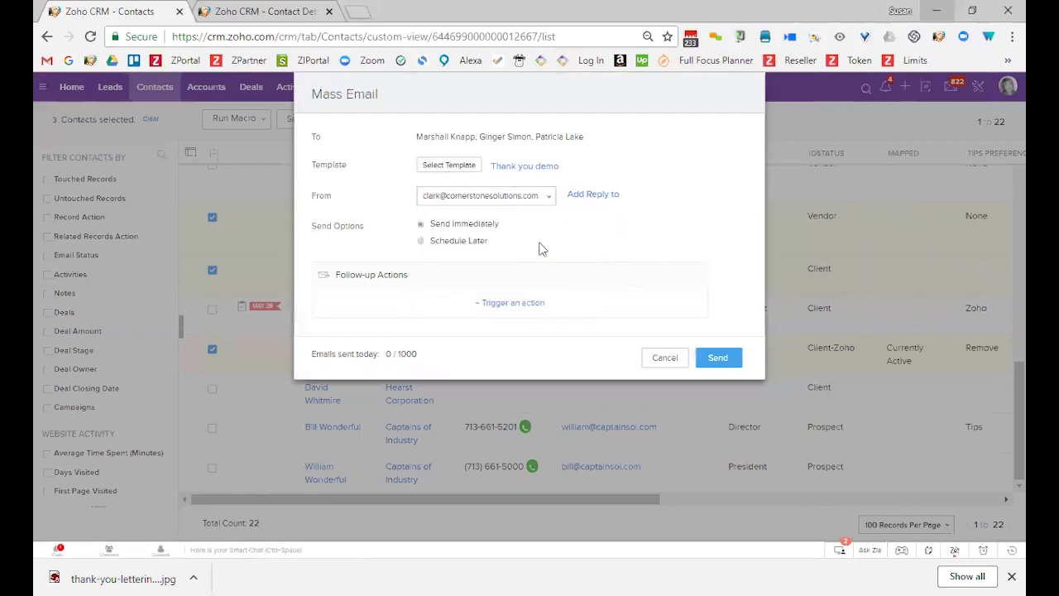
click(421, 240)
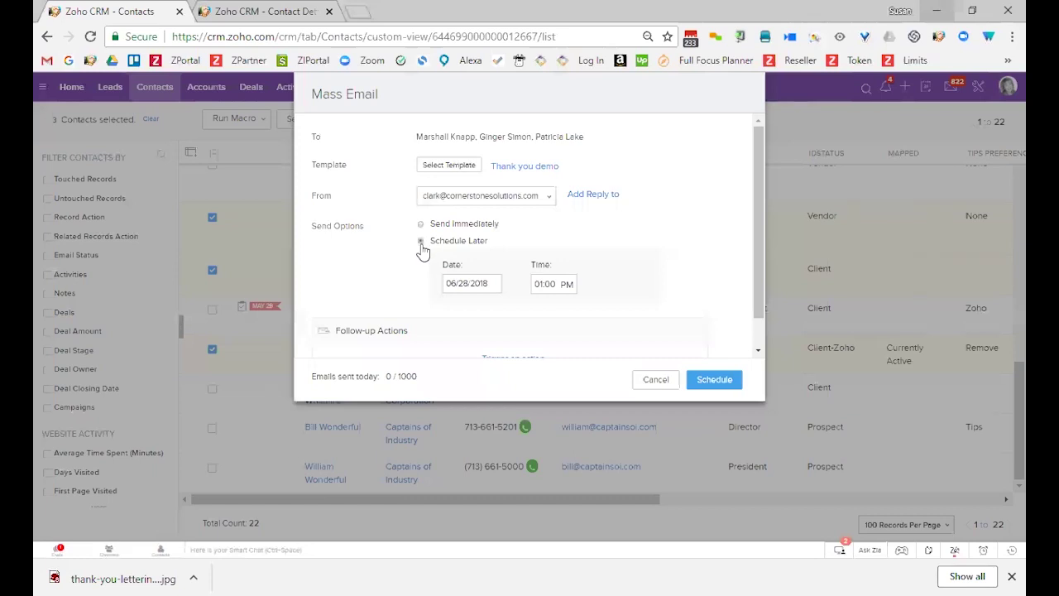
click(491, 225)
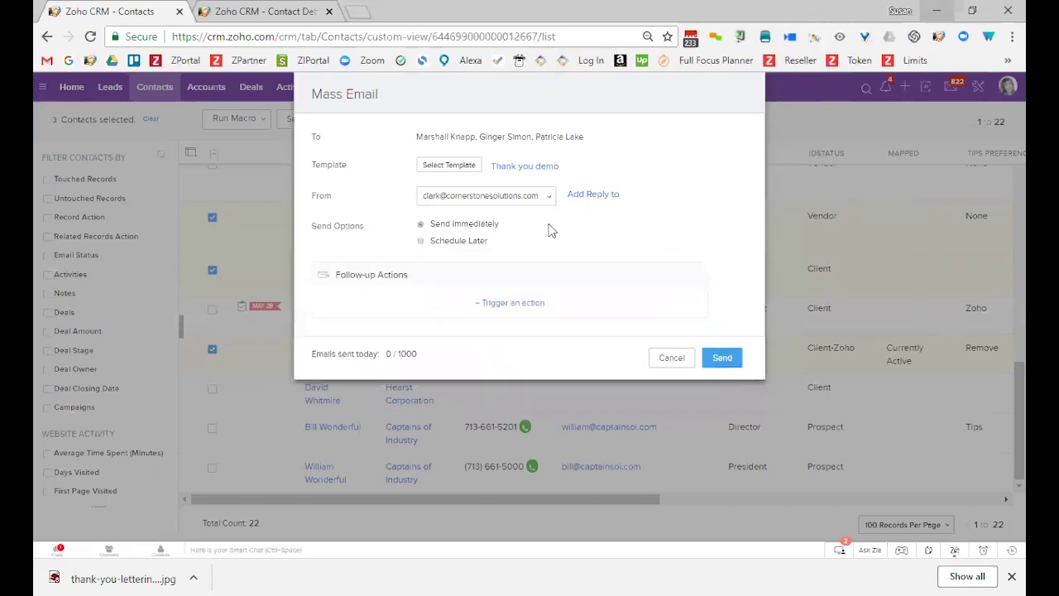
Review the follow-up actions available for the "Email is opened" trigger, and cancel the mass email without sending it.
click(509, 305)
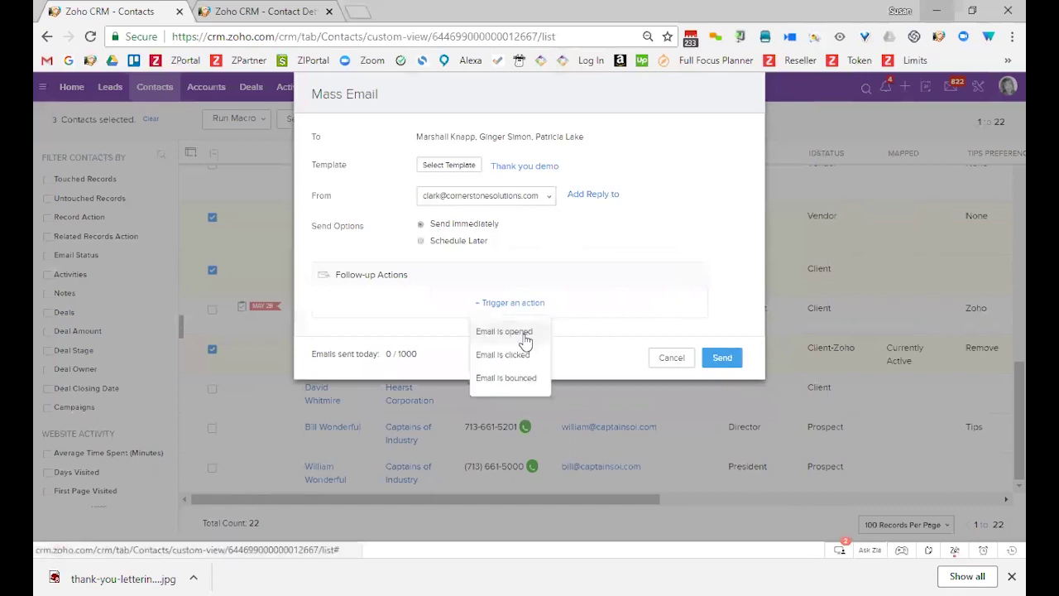
click(524, 332)
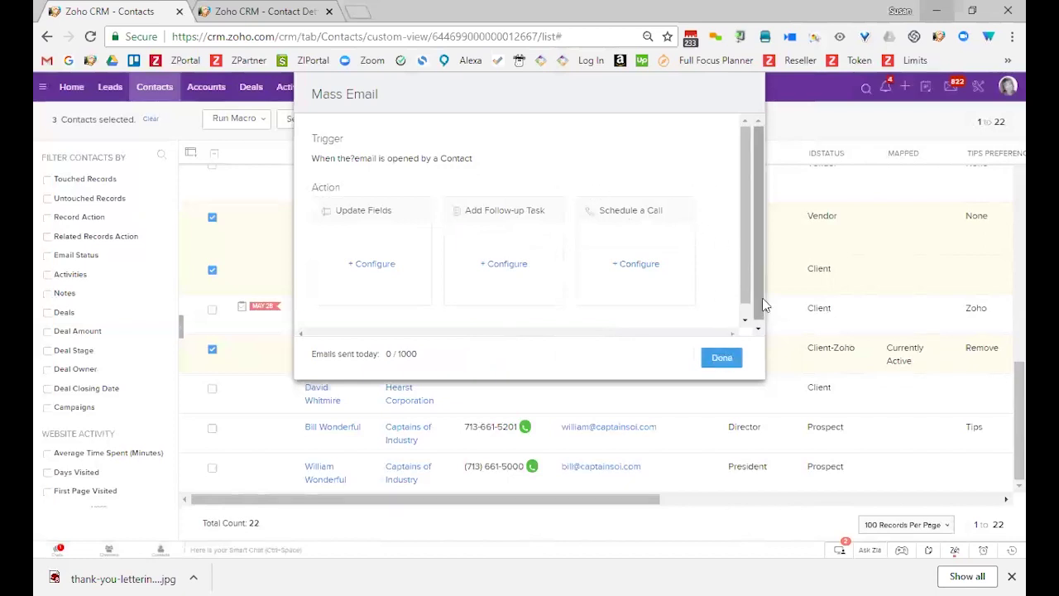
scroll(758, 310, down, 1)
click(737, 364)
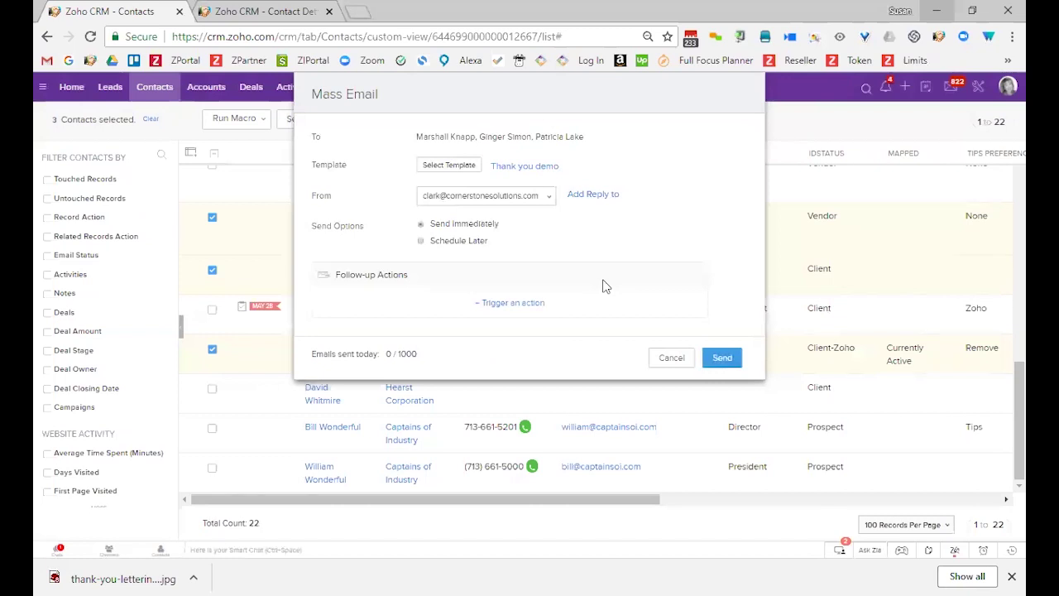
click(671, 357)
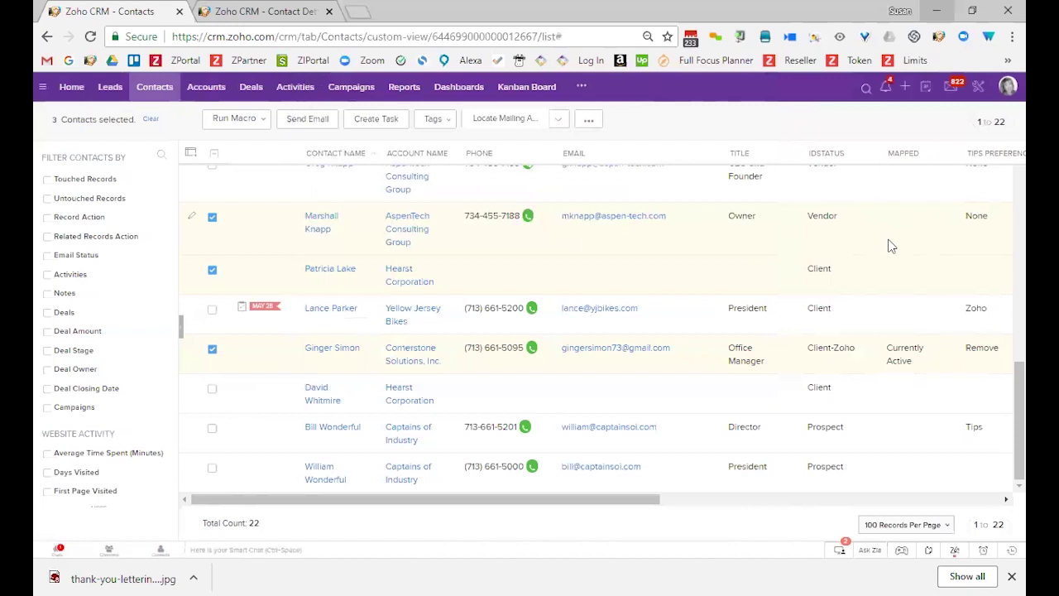